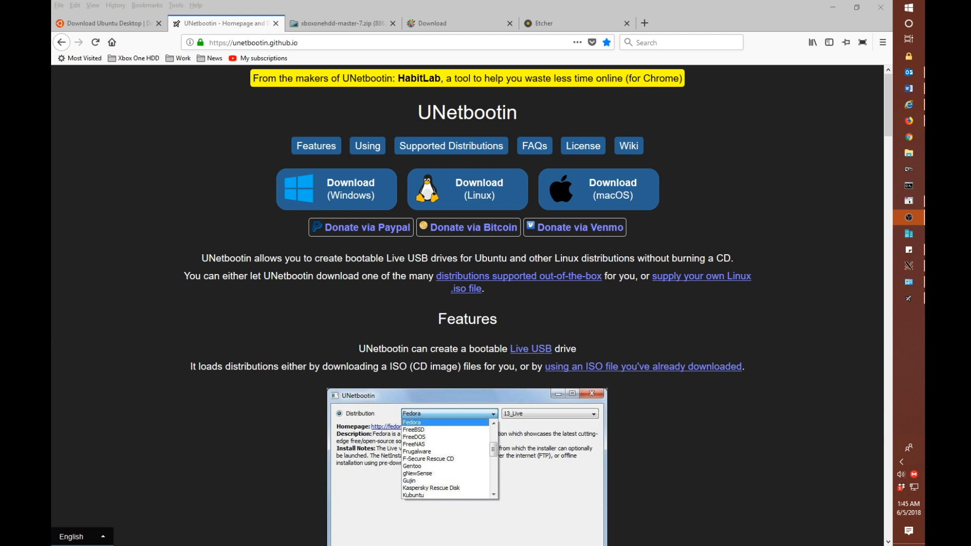
# View the Etcher and LinuxLive USB Creator download pages, and close both tabs
pyautogui.click(200, 219)
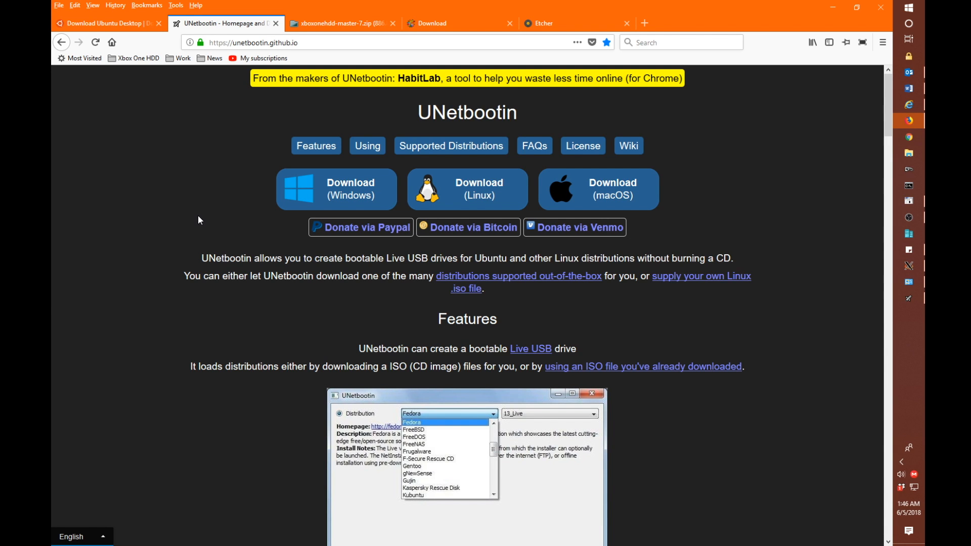
pyautogui.click(558, 24)
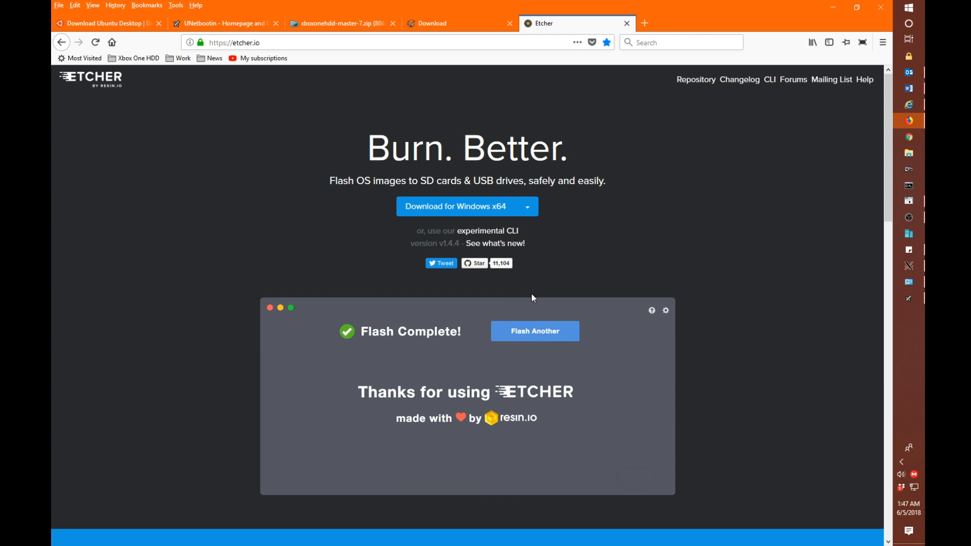
pyautogui.click(458, 24)
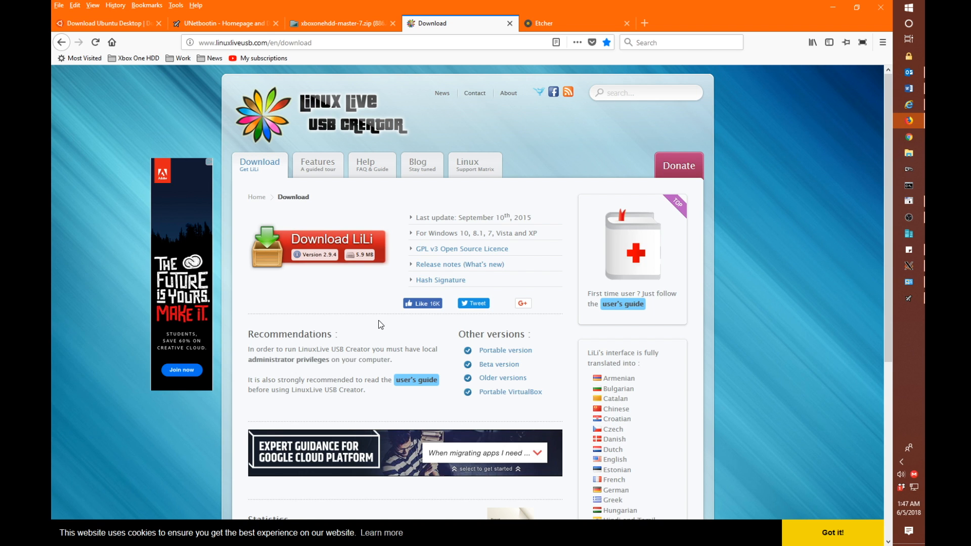
pyautogui.click(626, 24)
pyautogui.click(510, 24)
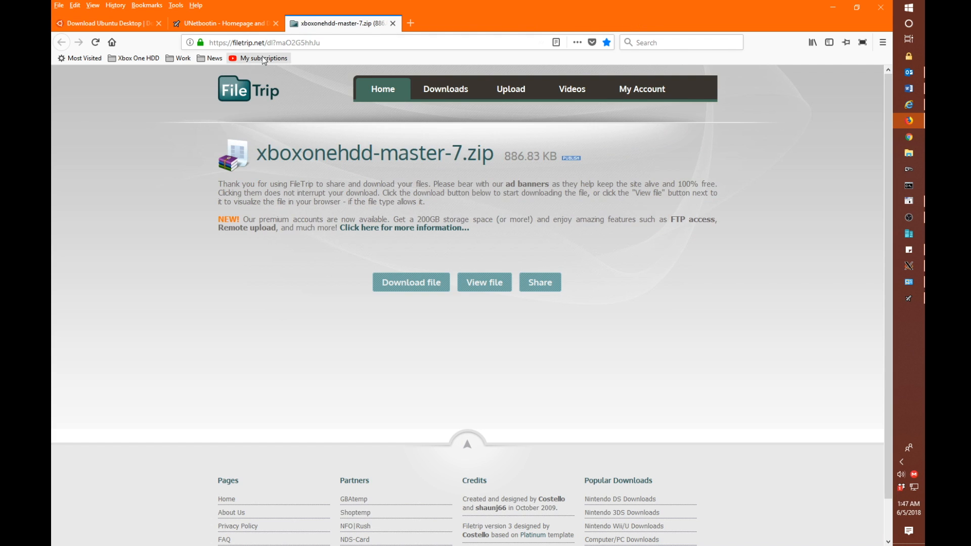
# Download the Windows version of UNetbootin and save unetbootin-windows-661.exe to the Desktop
pyautogui.click(222, 23)
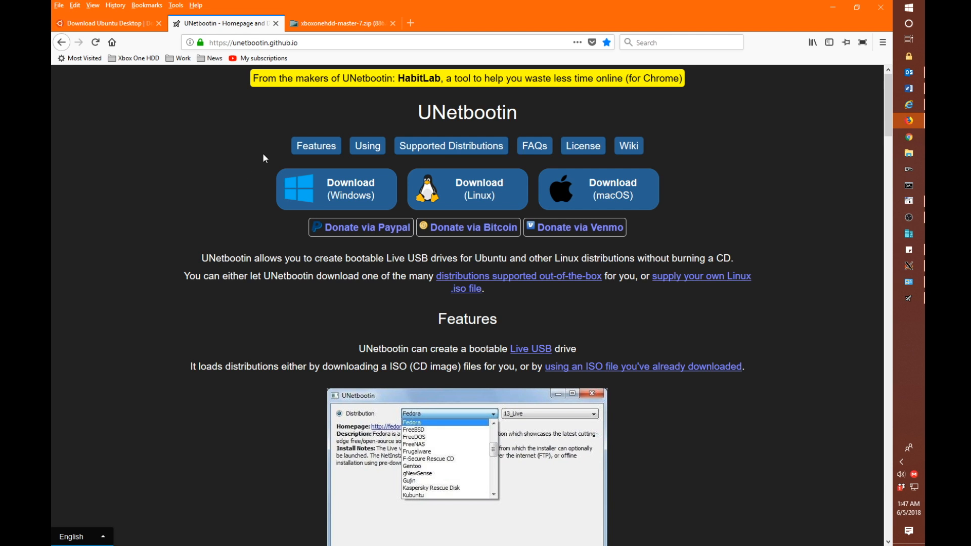
pyautogui.click(324, 189)
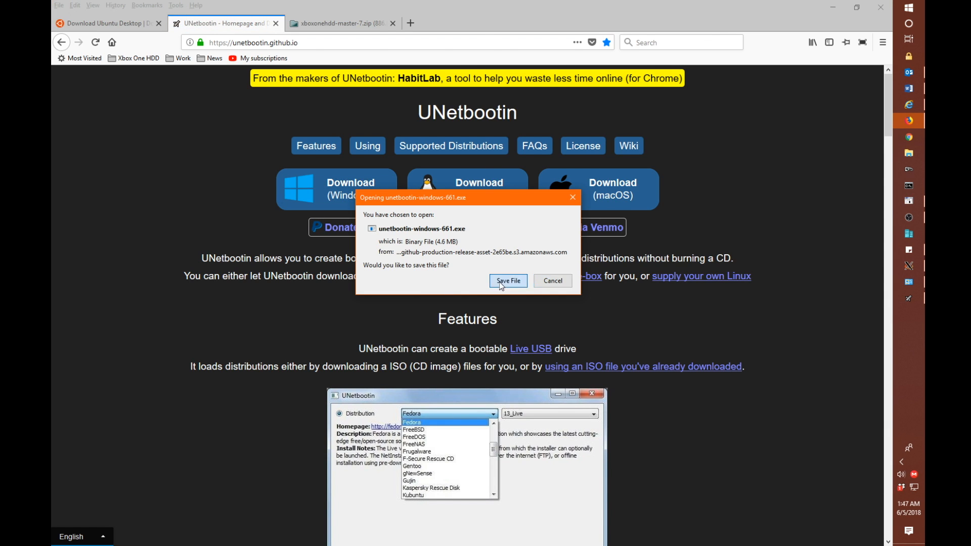
pyautogui.click(508, 281)
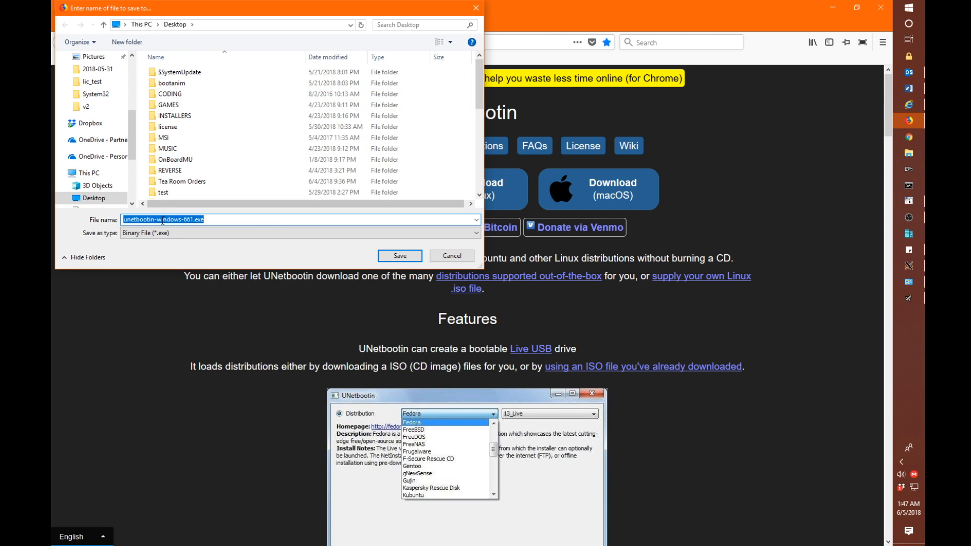
pyautogui.click(416, 255)
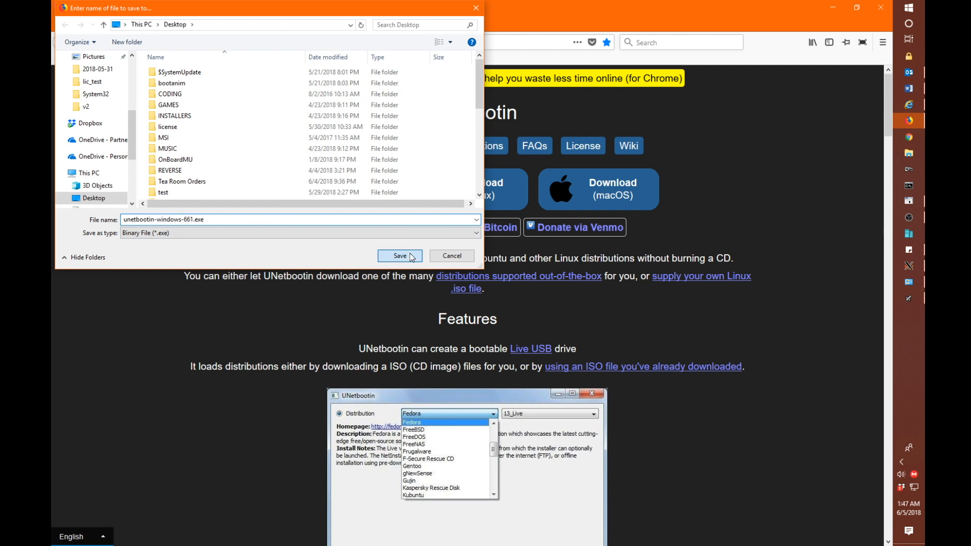
pyautogui.click(496, 279)
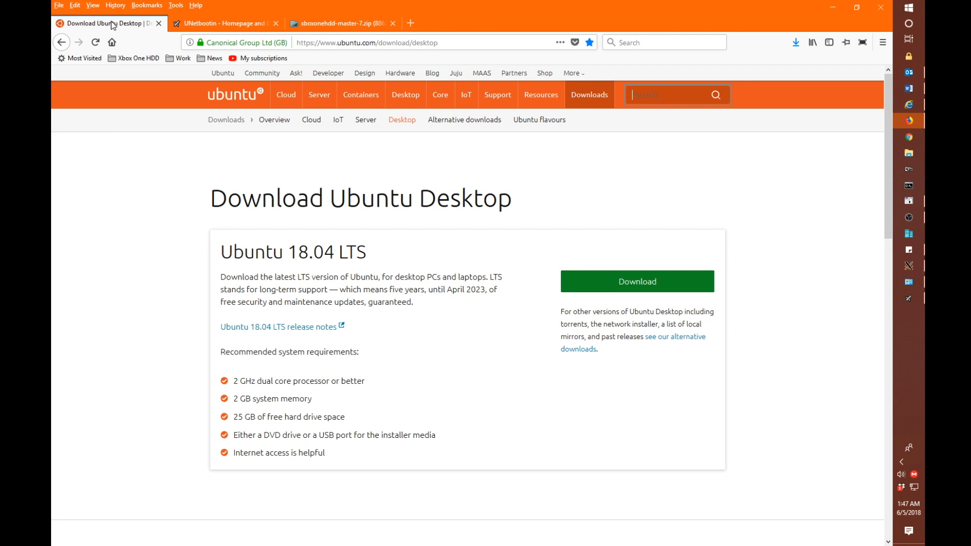
# Try to download ubuntu-18.04-desktop-amd64.iso to the Desktop, declining to replace the existing copy and cancelling the save
pyautogui.click(112, 23)
pyautogui.click(642, 286)
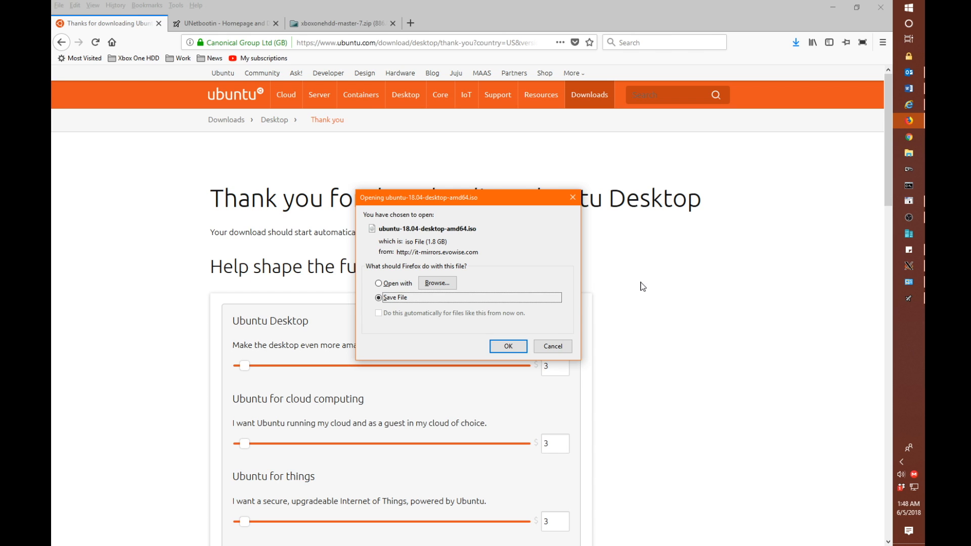
pyautogui.click(508, 347)
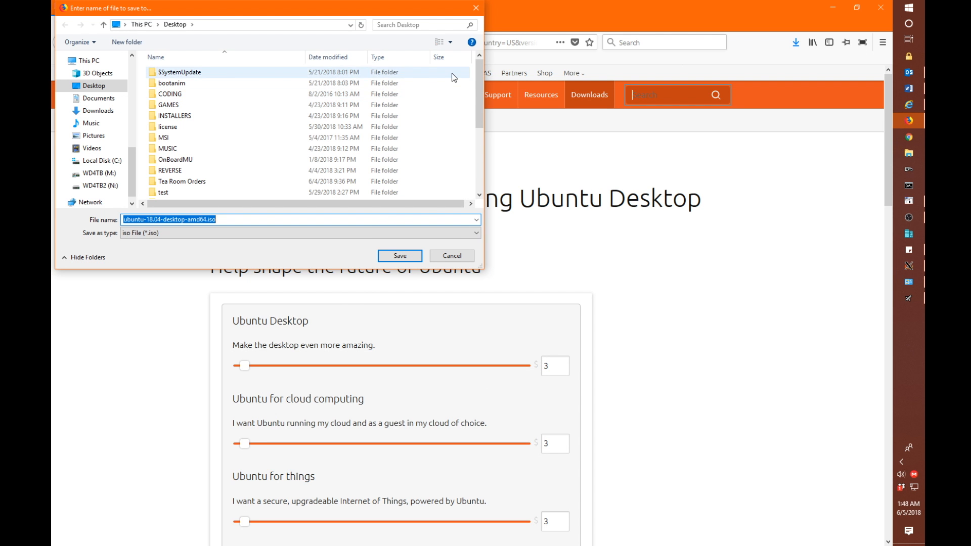
pyautogui.click(400, 256)
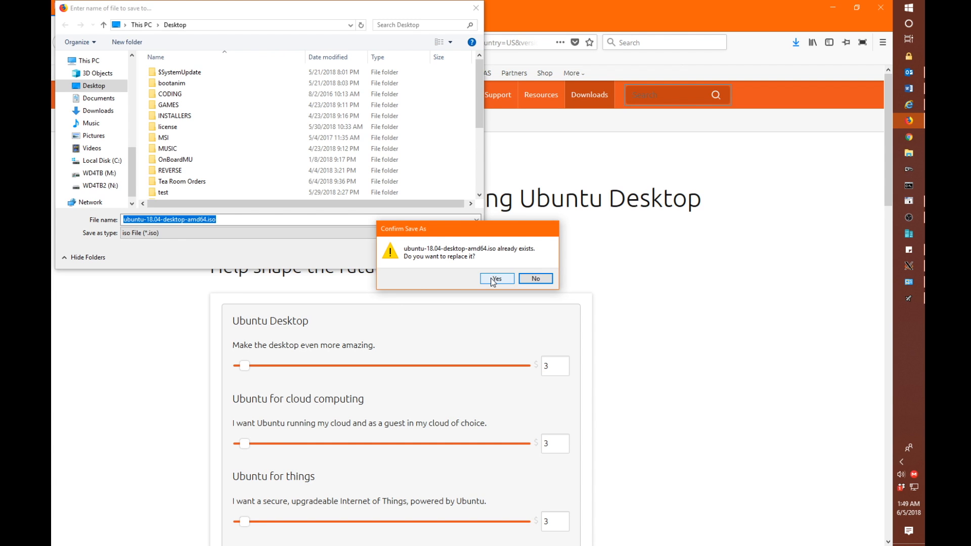
pyautogui.click(538, 279)
pyautogui.click(474, 6)
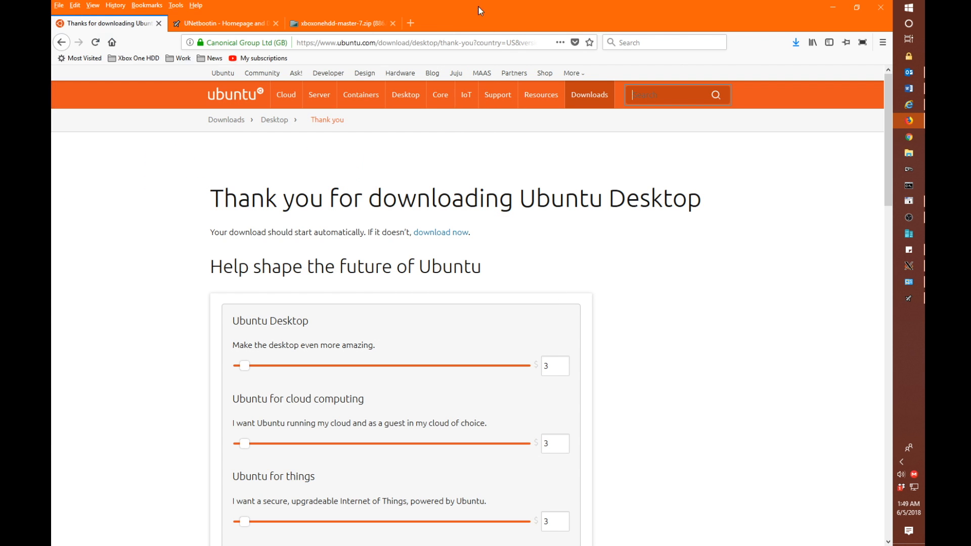
# Check the size of ubuntu-18.04-desktop-amd64.iso in the Desktop folder with File Explorer, and close the window
pyautogui.click(908, 153)
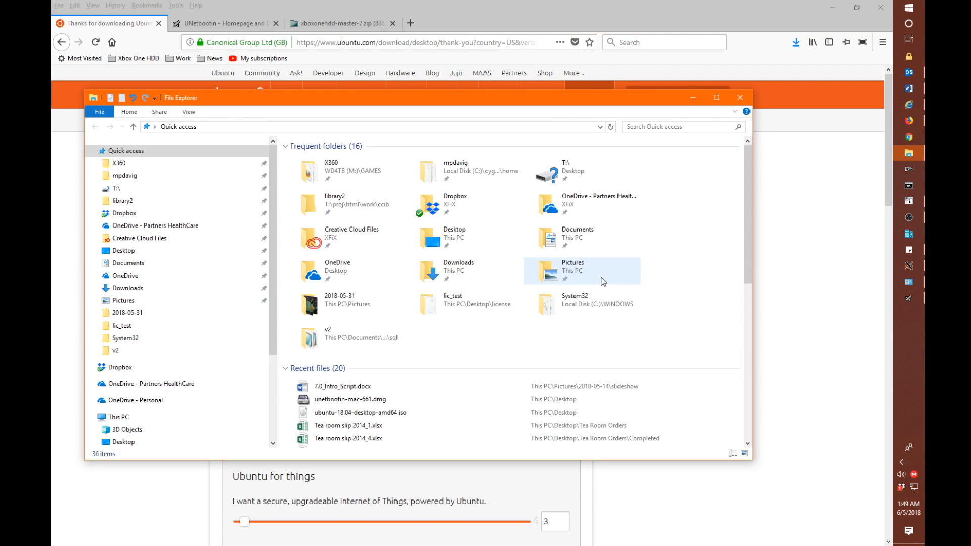
pyautogui.click(124, 251)
pyautogui.click(334, 400)
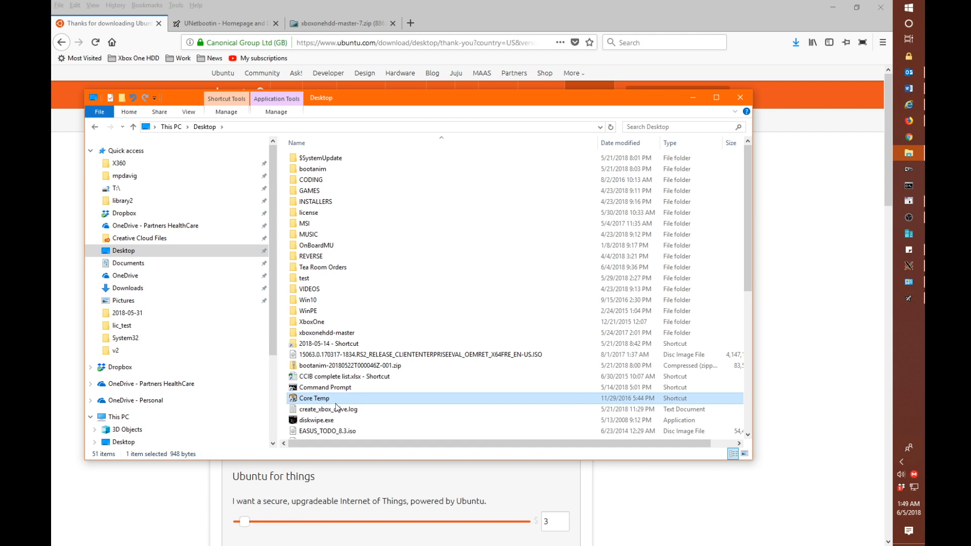
pyautogui.press('u')
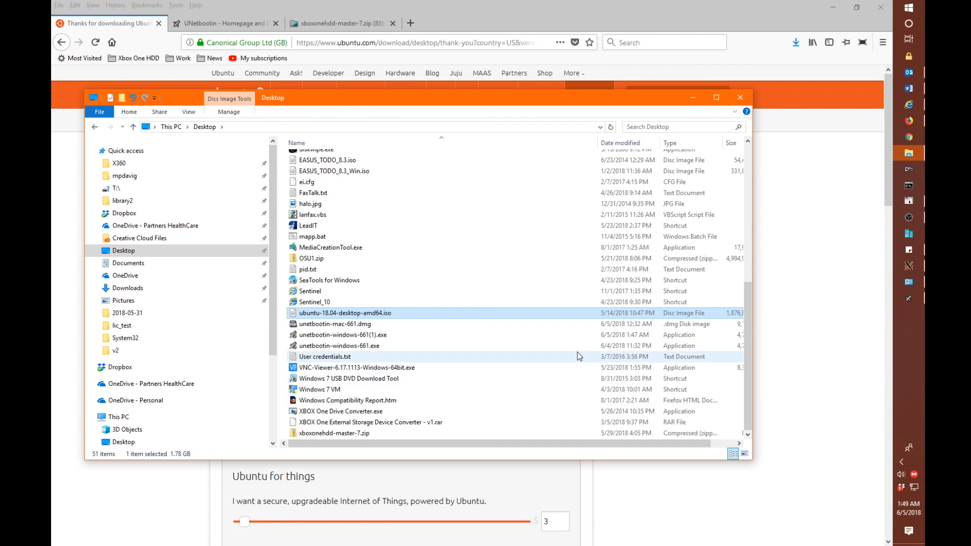
pyautogui.moveTo(601, 443); pyautogui.dragTo(625, 444)
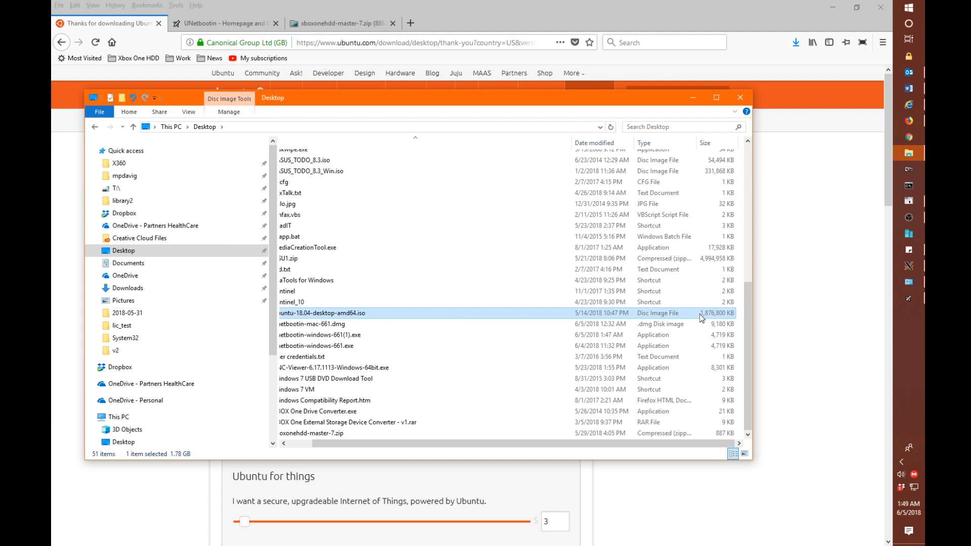
pyautogui.click(738, 99)
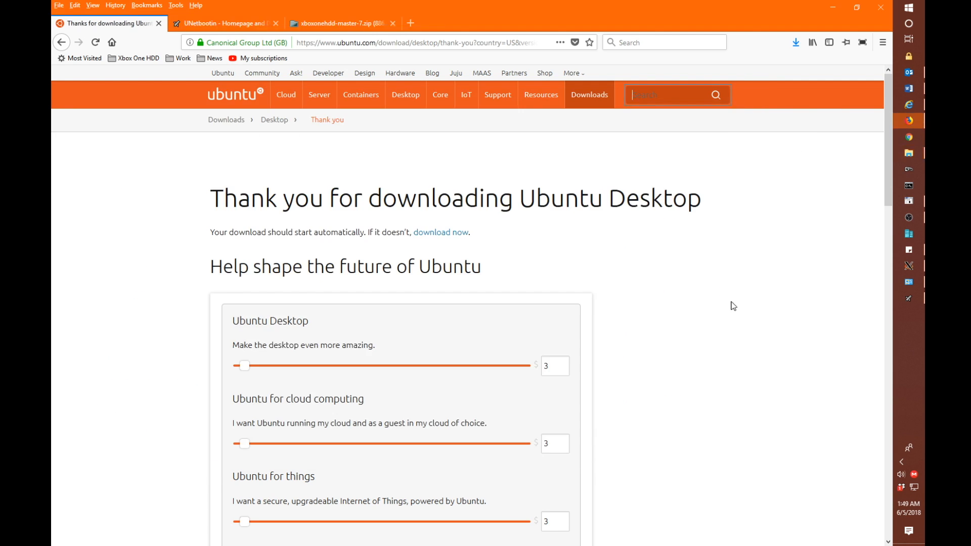
# Download xboxonehdd-master-7.zip from the FileTrip page and save it to the Desktop, replacing the existing file
pyautogui.click(341, 29)
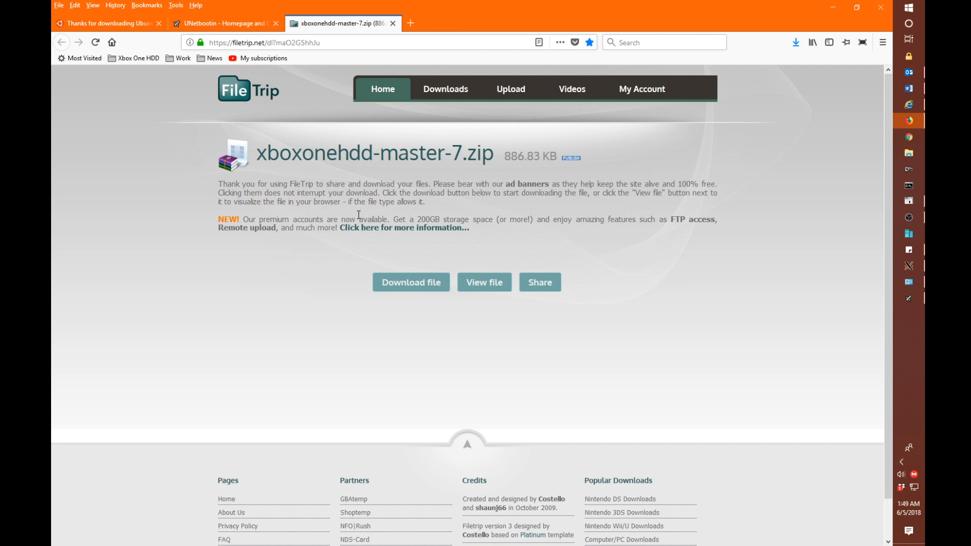
pyautogui.click(400, 283)
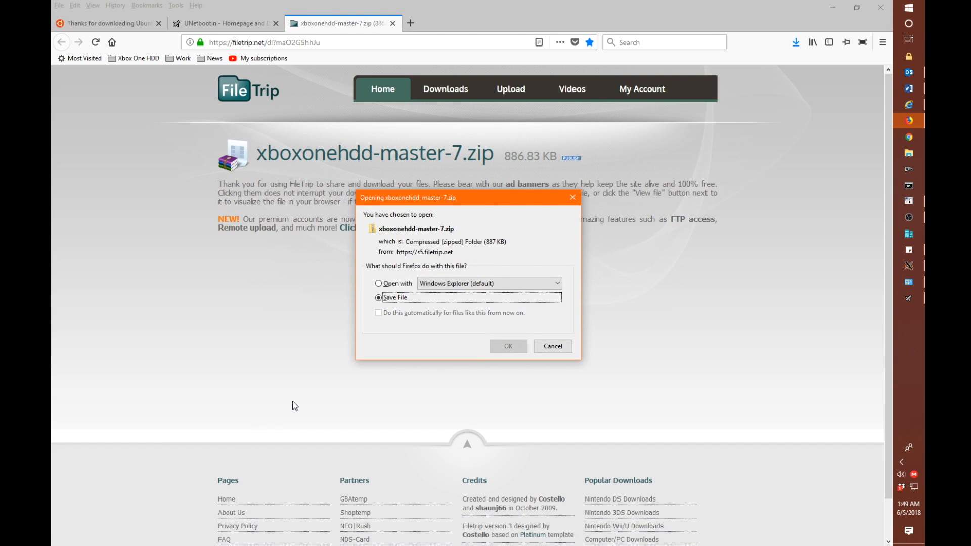
pyautogui.click(501, 346)
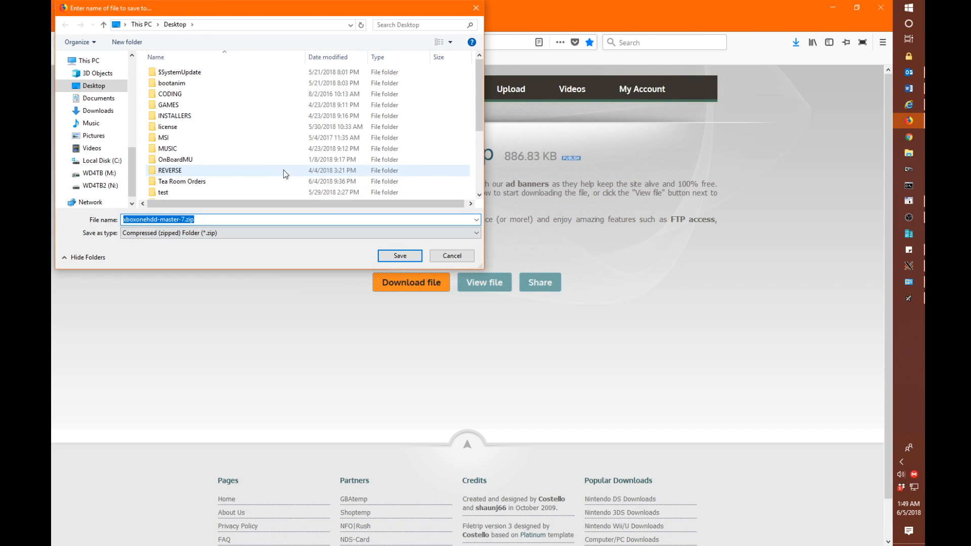
pyautogui.click(398, 256)
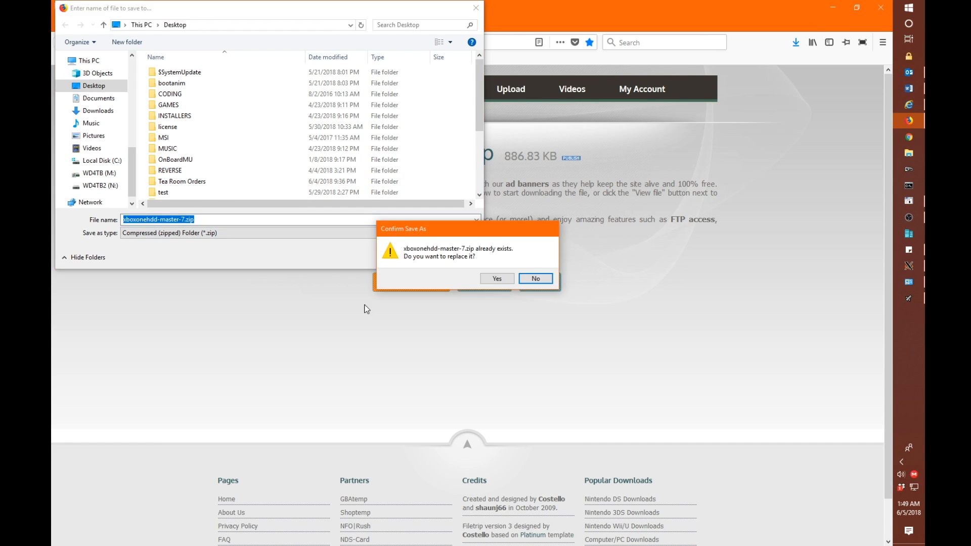
pyautogui.click(486, 280)
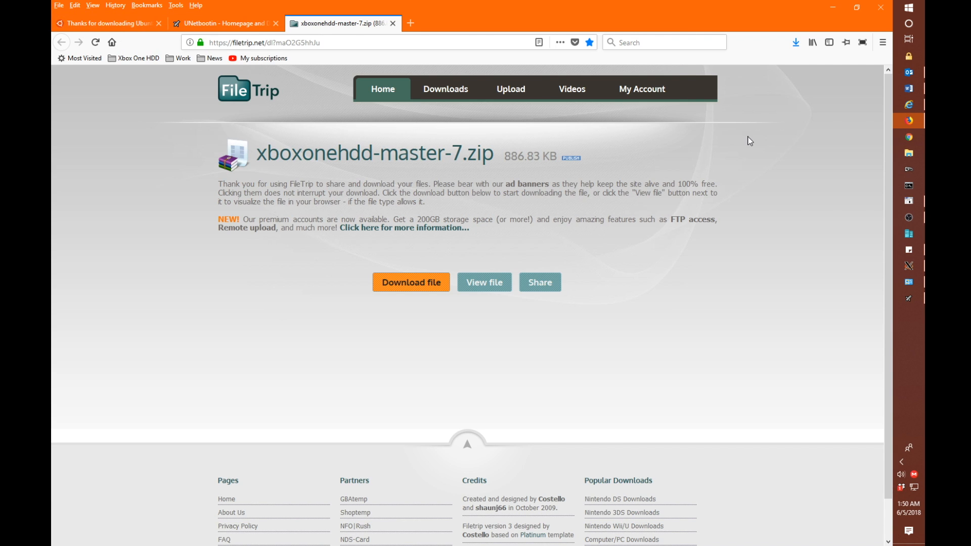
# Minimise the browser and launch unetbootin-windows-661.exe from the desktop, allowing it to run
pyautogui.click(831, 7)
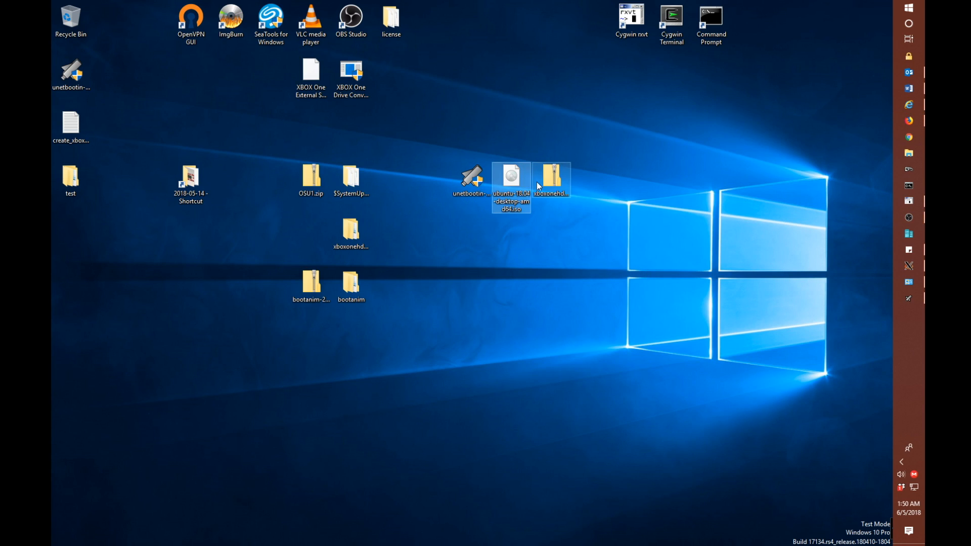
pyautogui.click(554, 184)
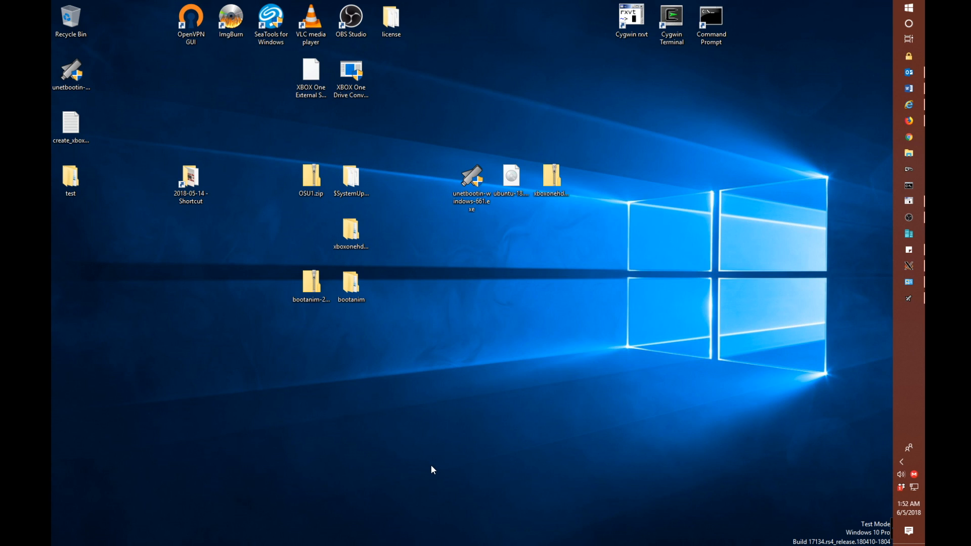
pyautogui.doubleClick(468, 177)
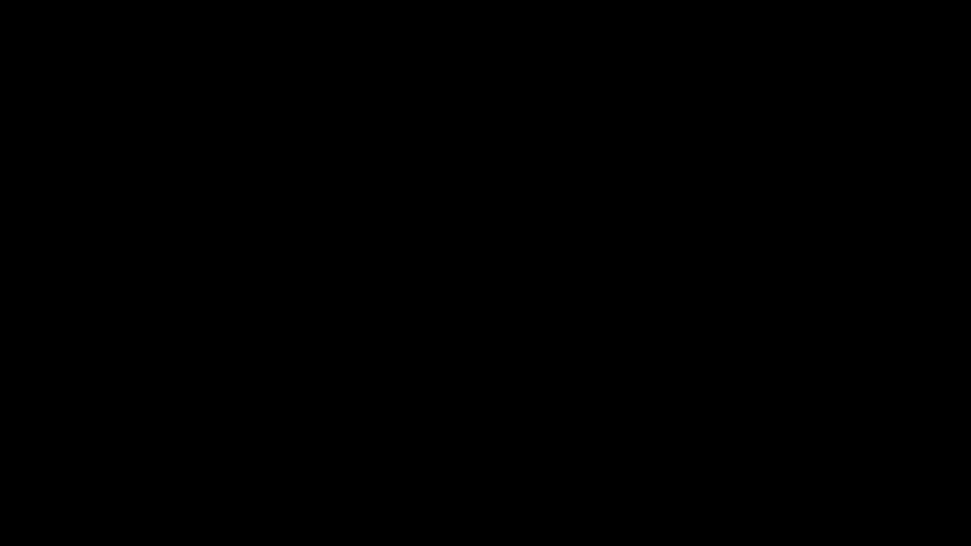
pyautogui.click(444, 342)
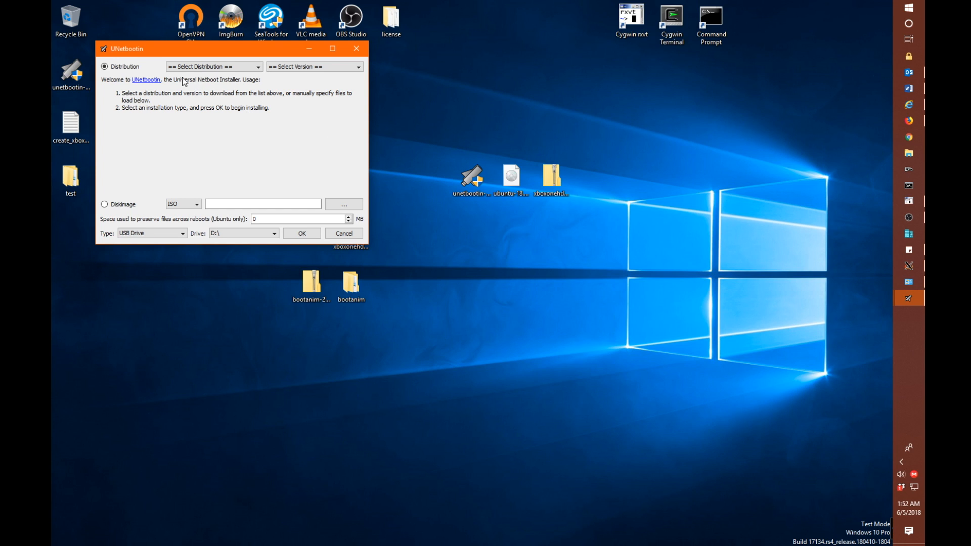
# Choose Ubuntu as the distribution and look through its versions, keeping 18.04_Live_x64
pyautogui.click(210, 67)
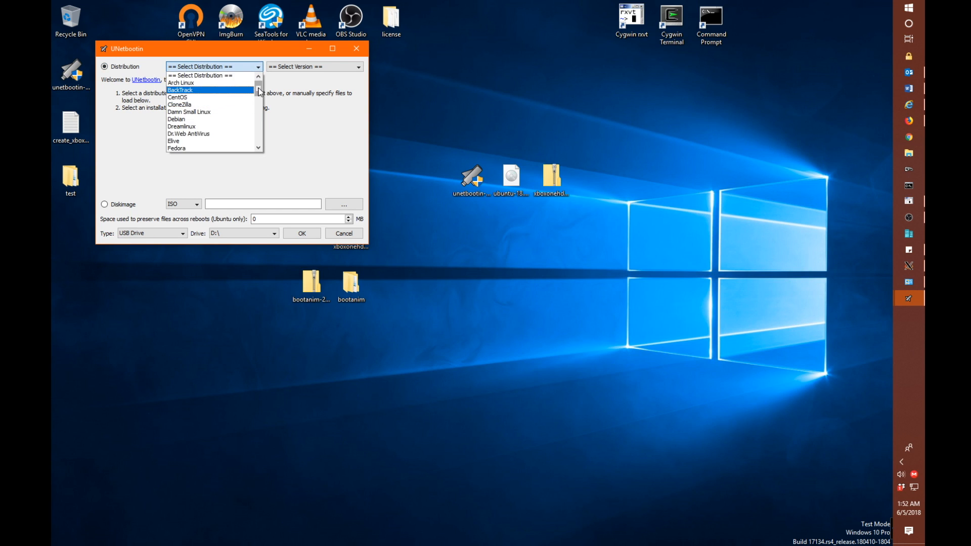
pyautogui.moveTo(259, 86); pyautogui.dragTo(263, 137)
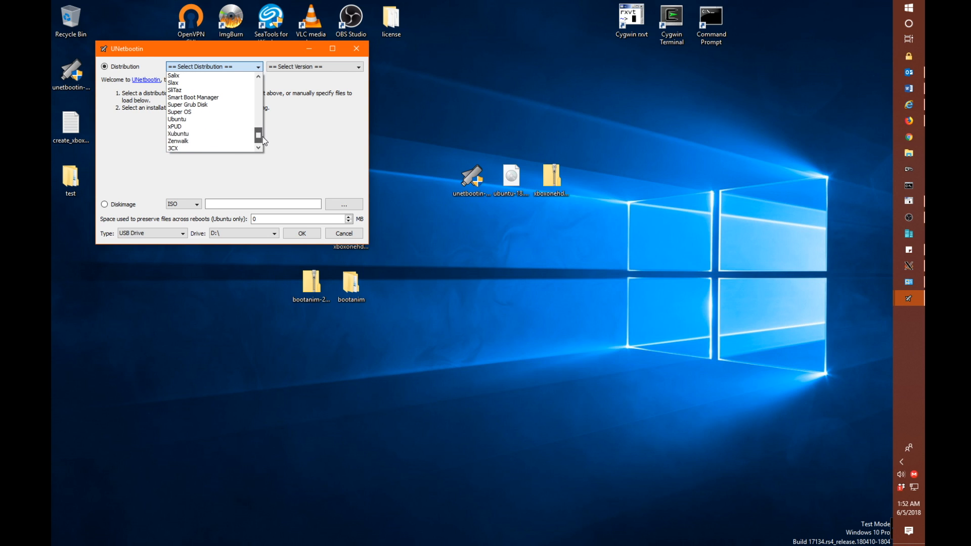
pyautogui.click(201, 123)
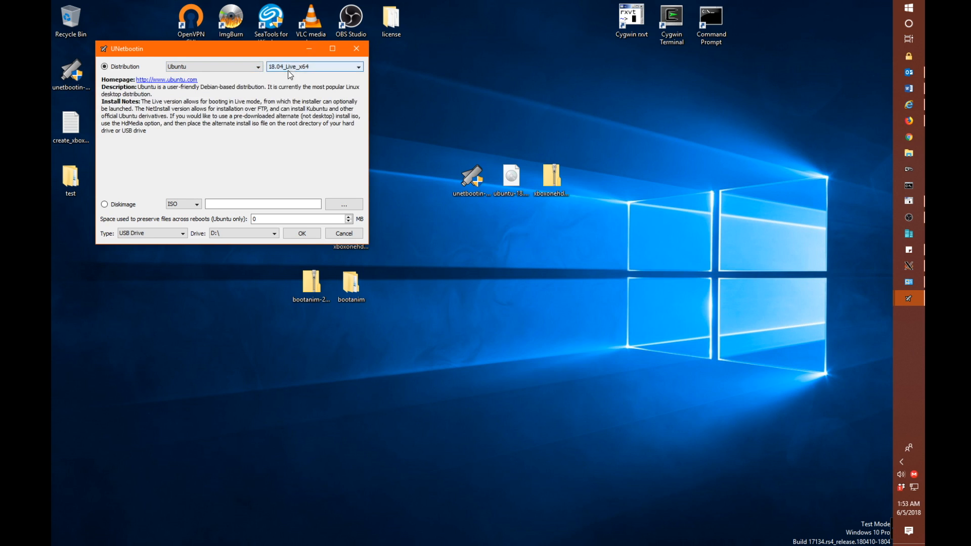
pyautogui.click(303, 67)
pyautogui.click(304, 69)
pyautogui.click(298, 66)
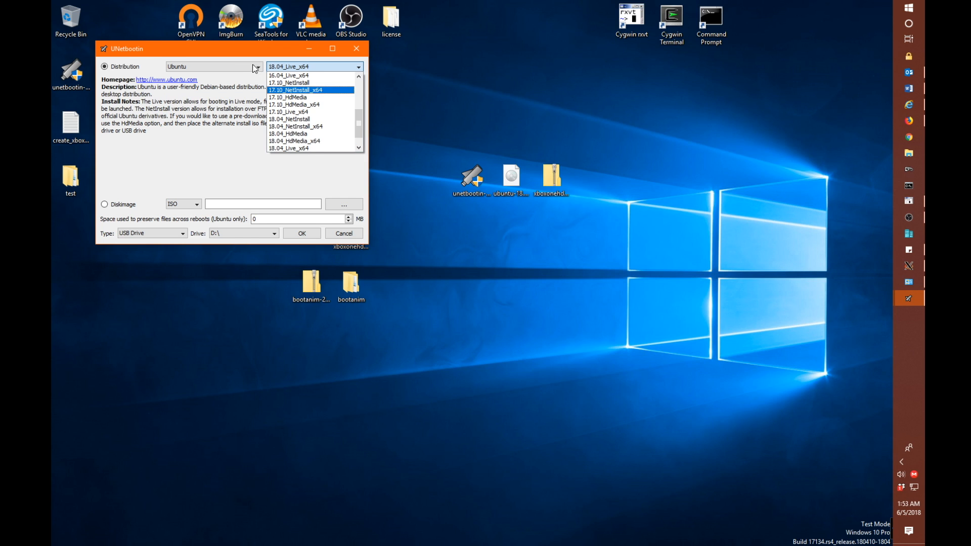
pyautogui.click(241, 49)
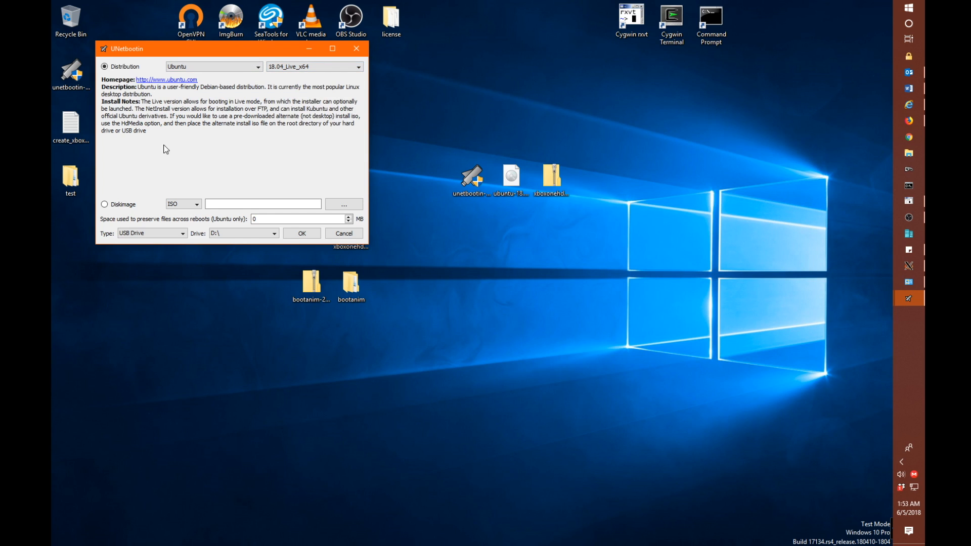
# Load ubuntu-18.04-desktop-amd64.iso from the Desktop folder as the ISO disk image
pyautogui.click(344, 204)
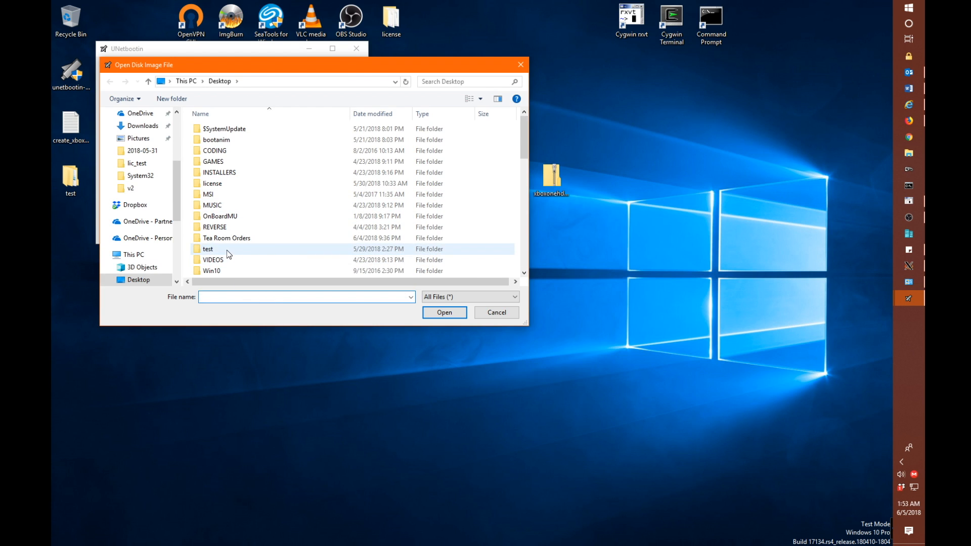
pyautogui.click(220, 84)
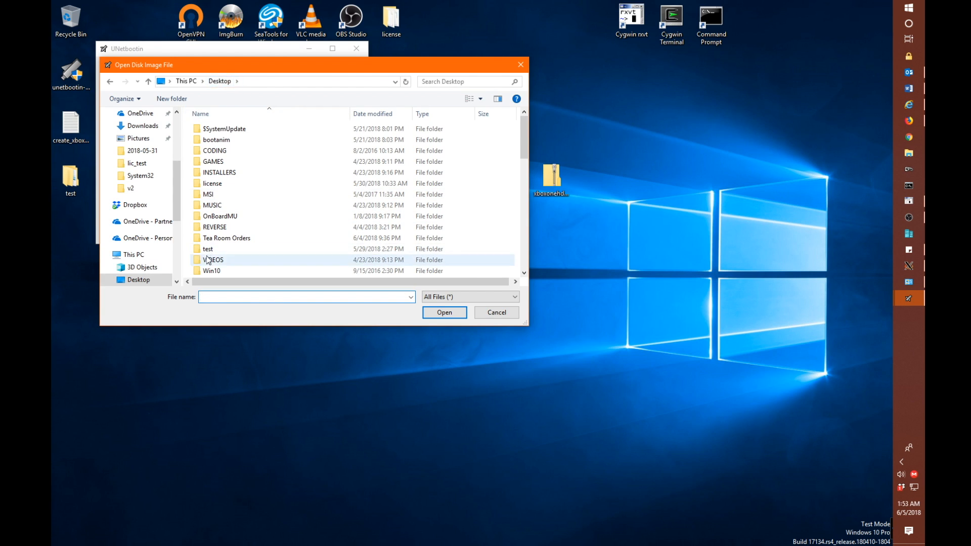
pyautogui.click(216, 241)
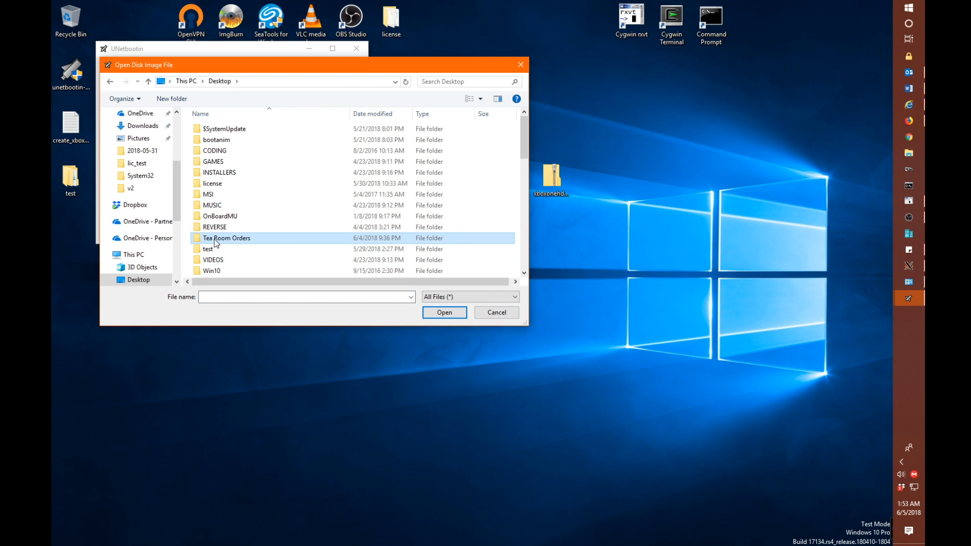
pyautogui.press('u')
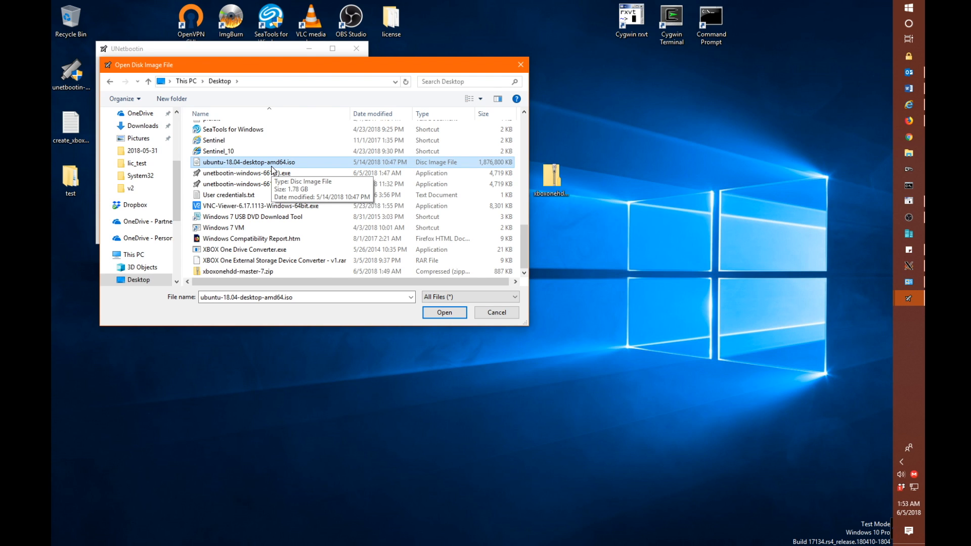
pyautogui.click(438, 313)
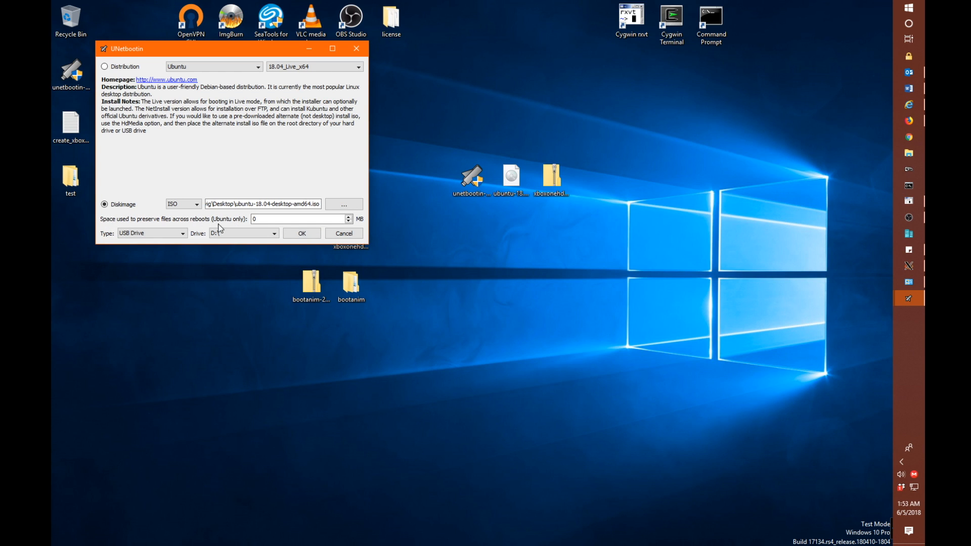
# Review the preserved space, type and drive settings, keeping 0 MB, USB Drive and D:\
pyautogui.click(270, 218)
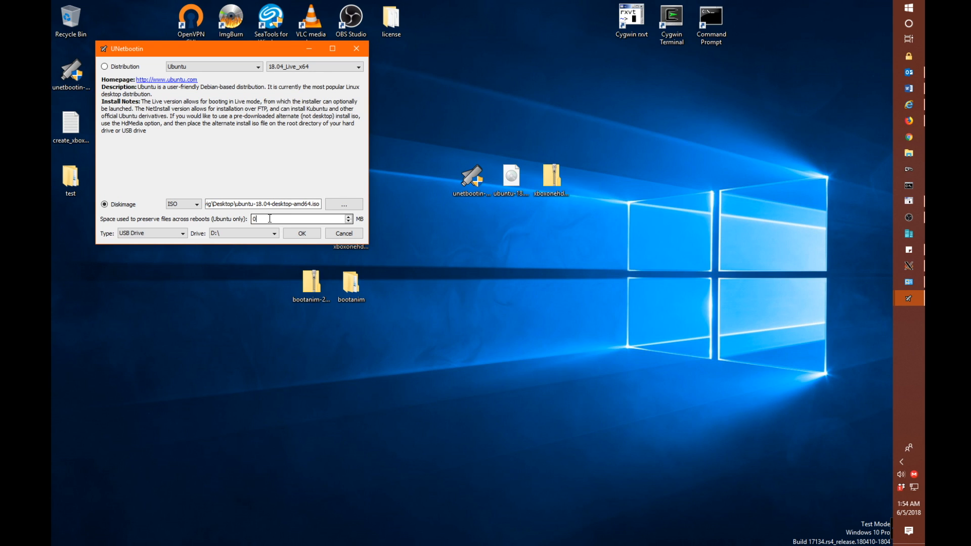
pyautogui.click(181, 235)
pyautogui.click(180, 249)
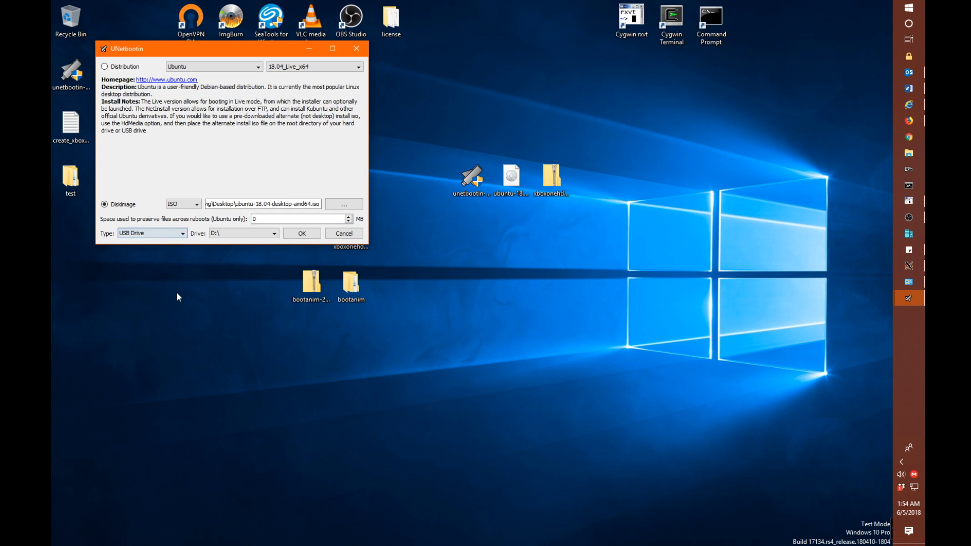
pyautogui.click(274, 238)
pyautogui.click(272, 241)
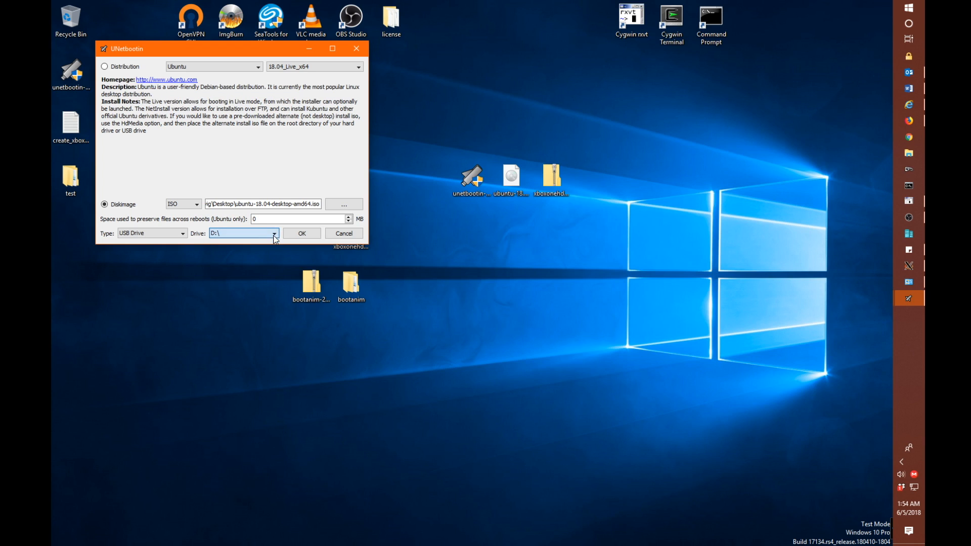
# Check in File Explorer that UBUNTU (D:) is the target USB drive, and minimise the window
pyautogui.click(905, 152)
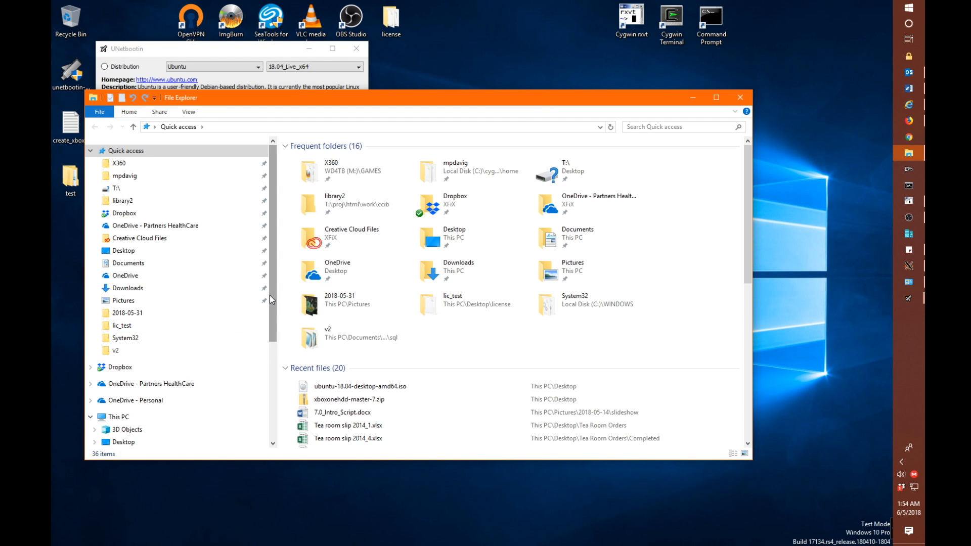
pyautogui.moveTo(269, 296); pyautogui.dragTo(290, 397)
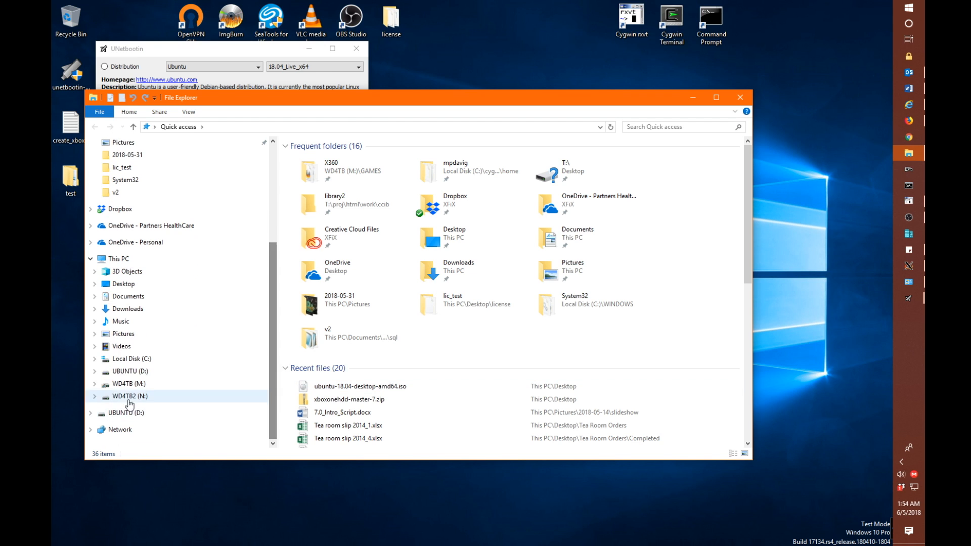
pyautogui.click(130, 371)
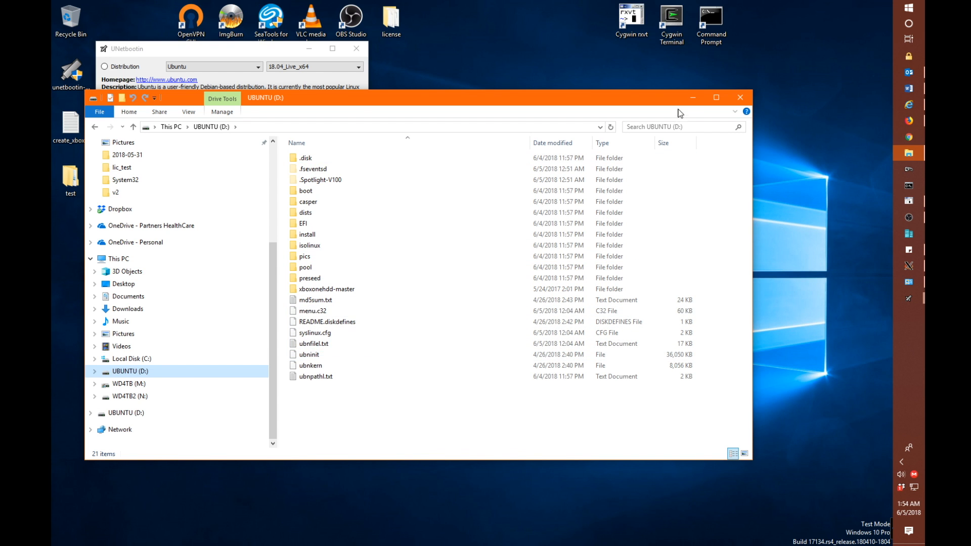
pyautogui.click(691, 100)
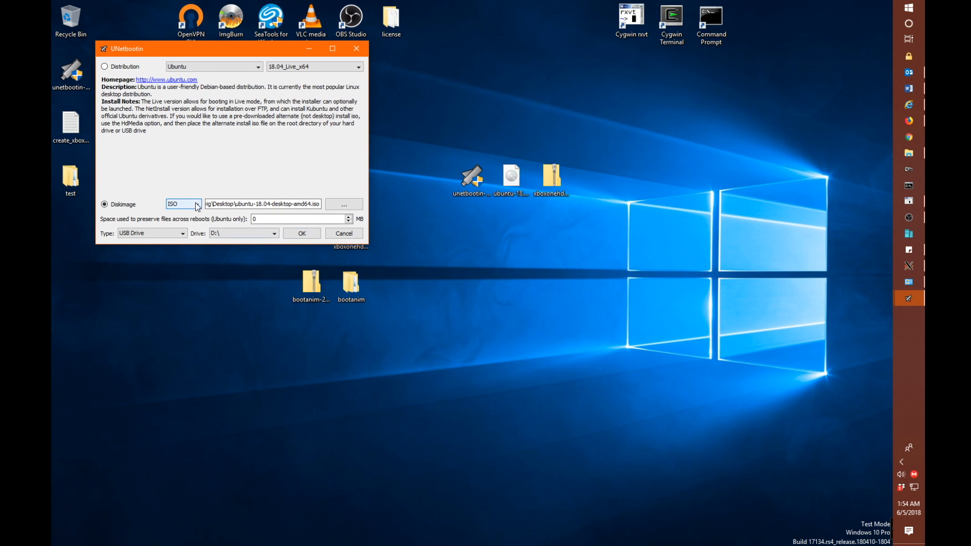
# Create the bootable USB drive, overwriting all existing files on it, and exit UNetbootin once the installation is complete
pyautogui.click(302, 234)
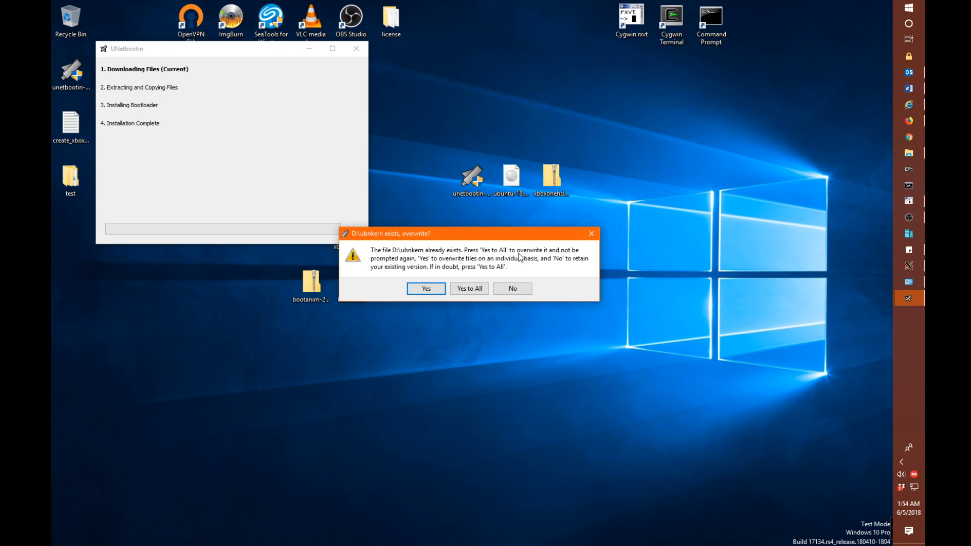
pyautogui.click(466, 288)
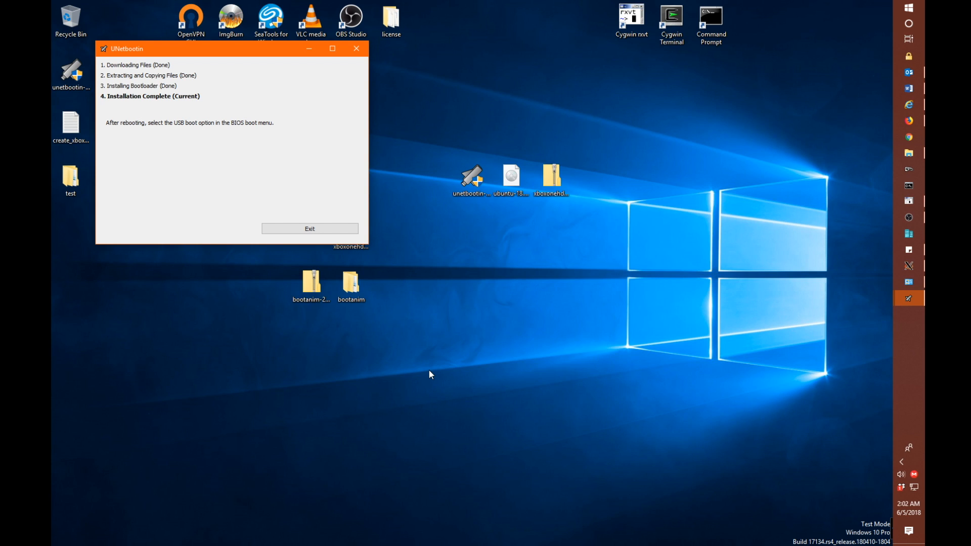
pyautogui.click(291, 234)
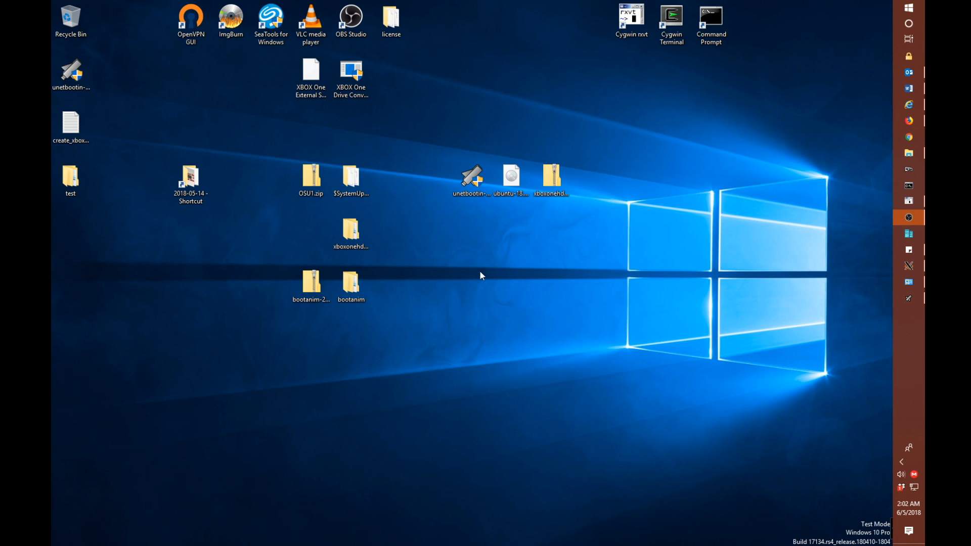
# Open the xboxonehdd-master-7.zip archive from the desktop in 7-Zip
pyautogui.click(552, 179)
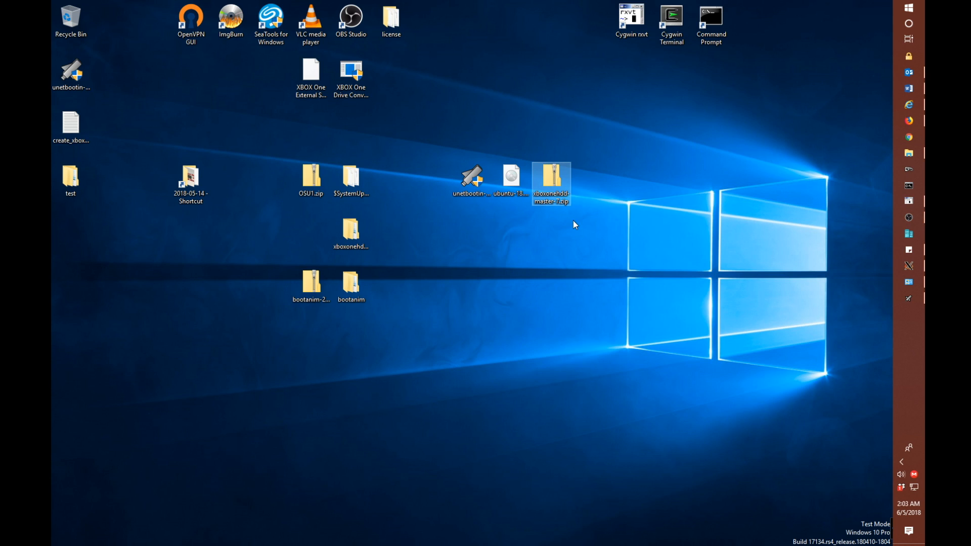
pyautogui.rightClick(554, 177)
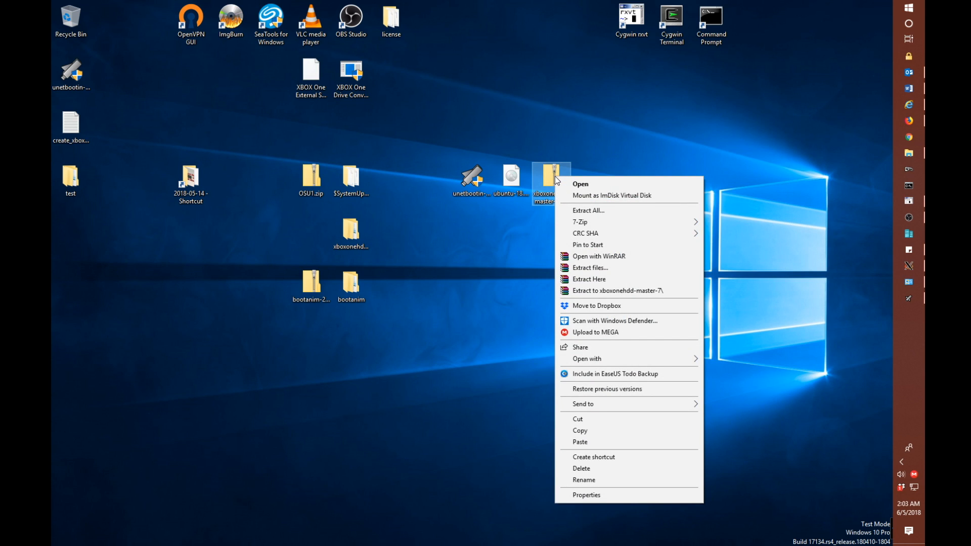
pyautogui.moveTo(581, 223)
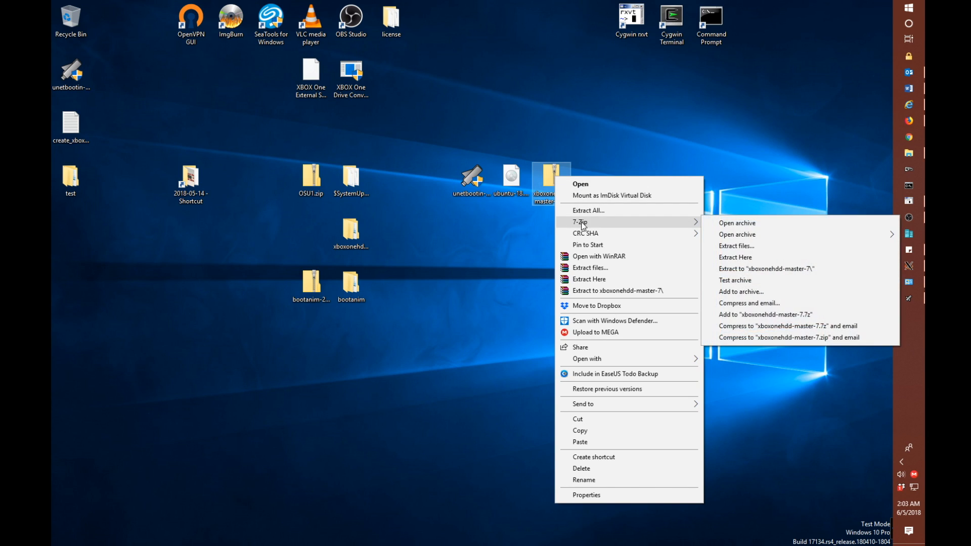
pyautogui.click(743, 222)
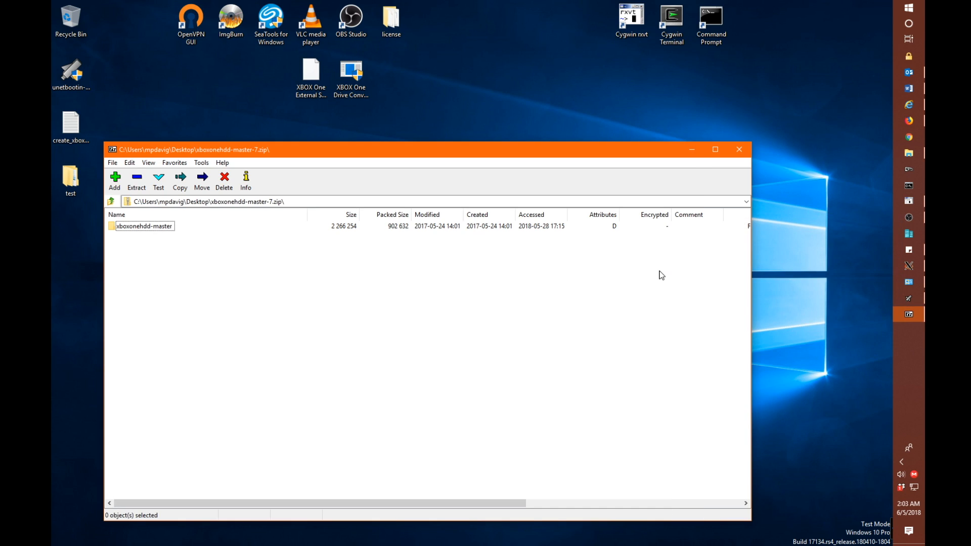
# Extract the xboxonehdd-master folder to the root of UBUNTU (D:), replacing all existing files, and close the archive
pyautogui.click(152, 226)
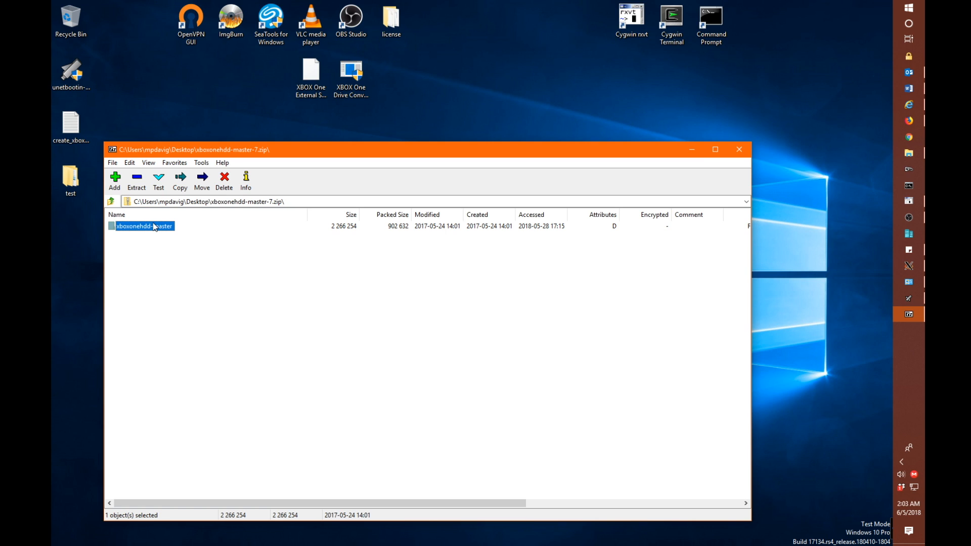
pyautogui.click(136, 179)
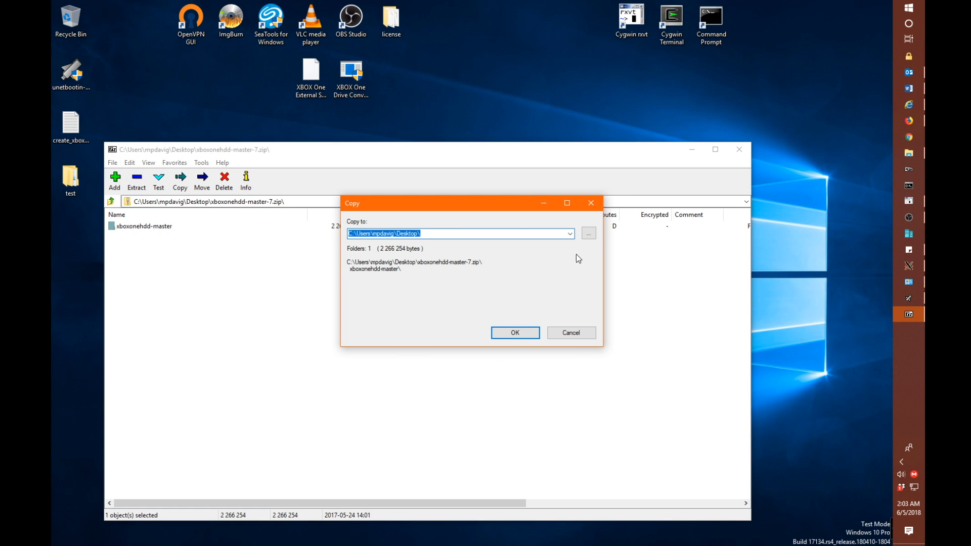
pyautogui.click(589, 233)
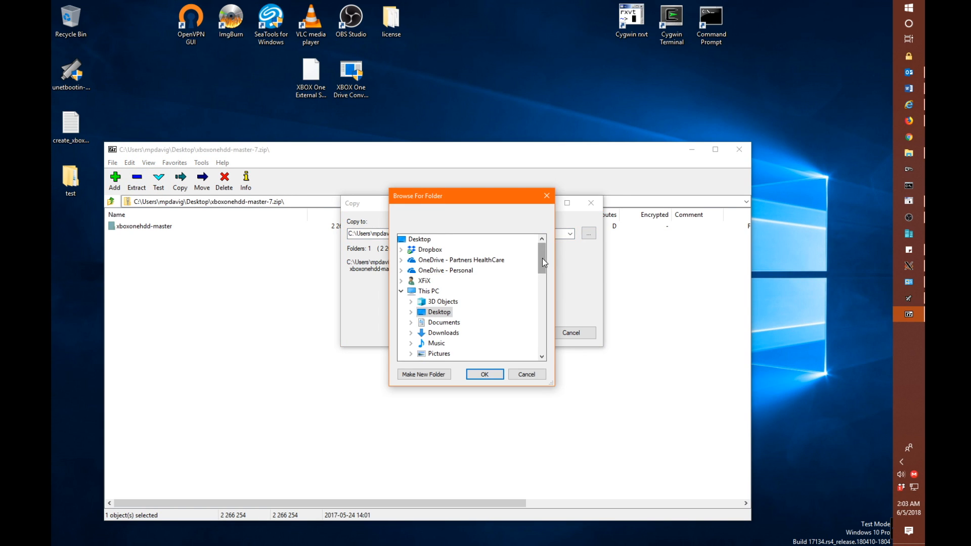
pyautogui.moveTo(543, 259); pyautogui.dragTo(538, 287)
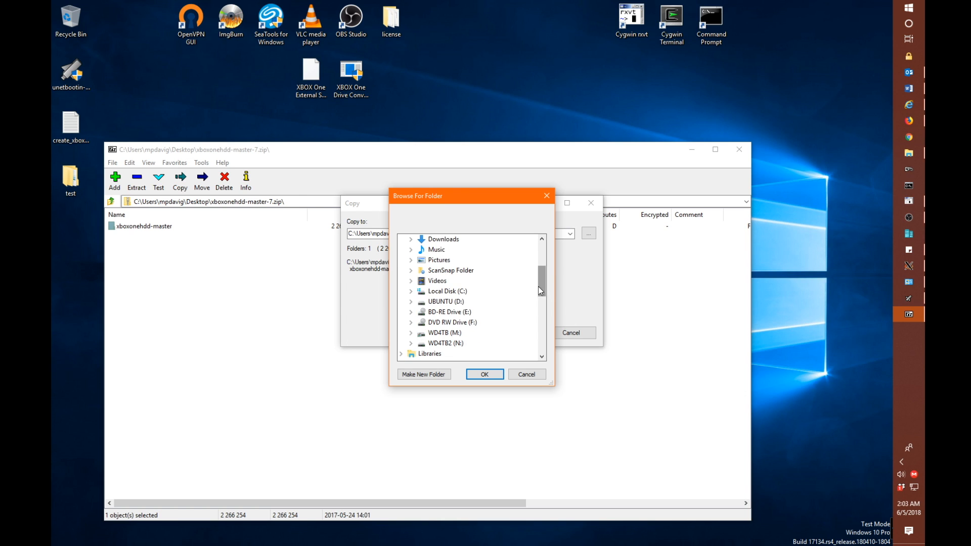
pyautogui.doubleClick(445, 302)
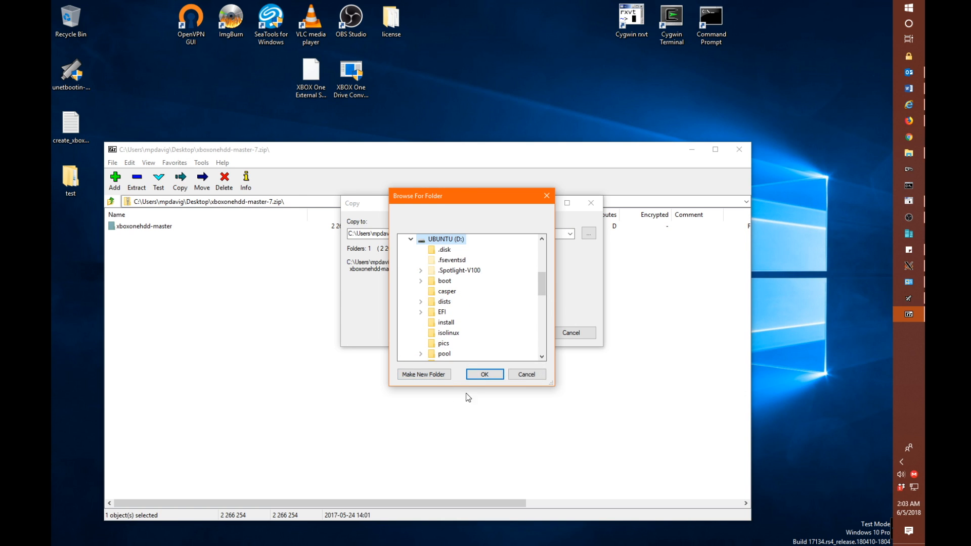
pyautogui.click(485, 375)
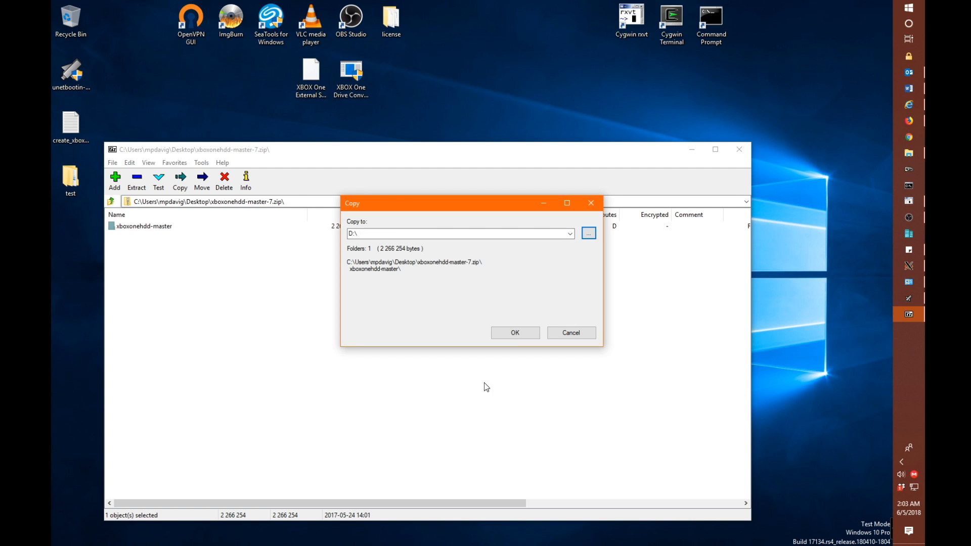
pyautogui.click(516, 334)
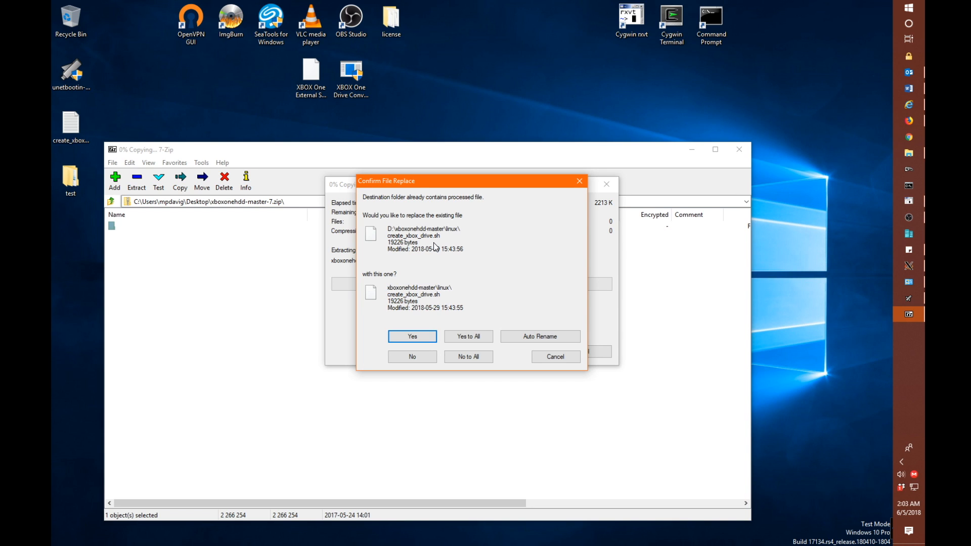
pyautogui.click(470, 337)
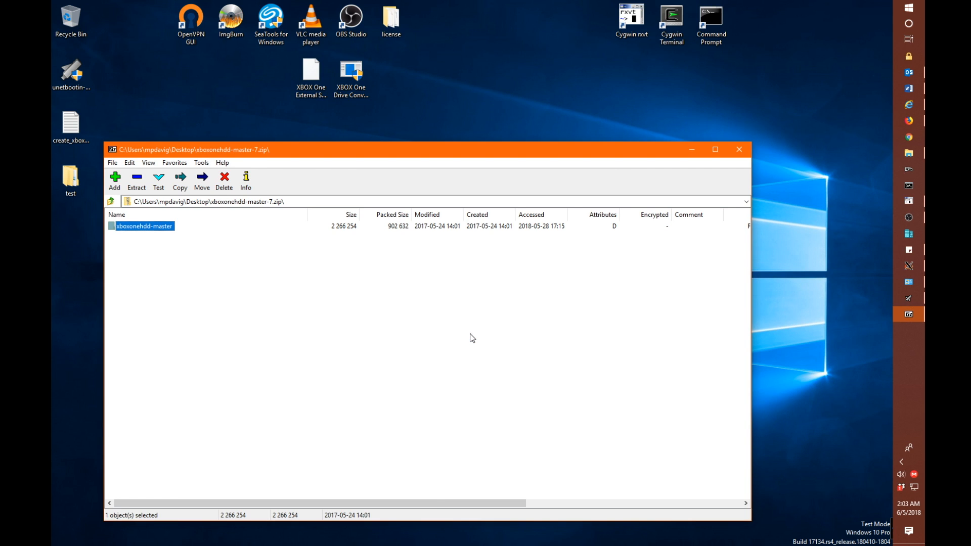
pyautogui.click(739, 149)
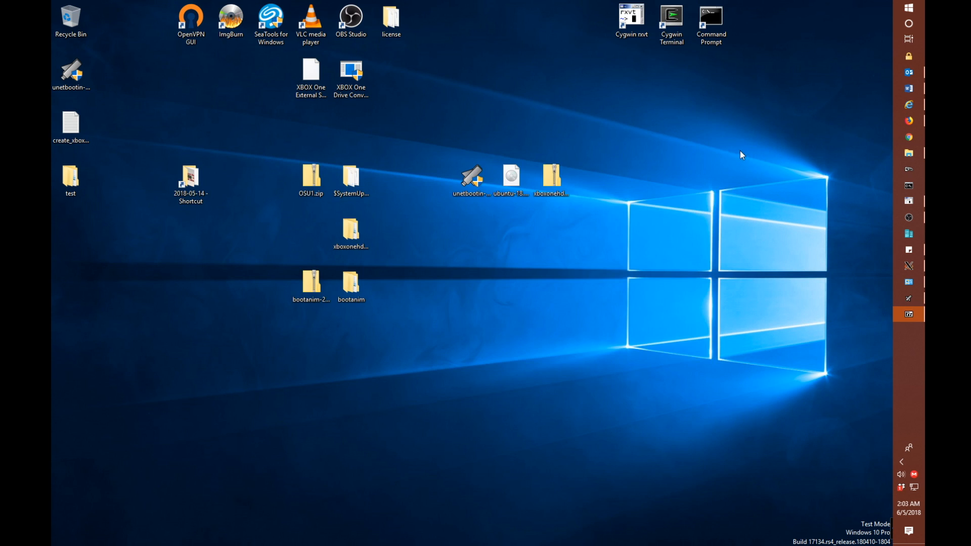
# Check the contents of the xboxonehdd-master folder on UBUNTU (D:) in File Explorer, and return to the drive's root
pyautogui.click(909, 156)
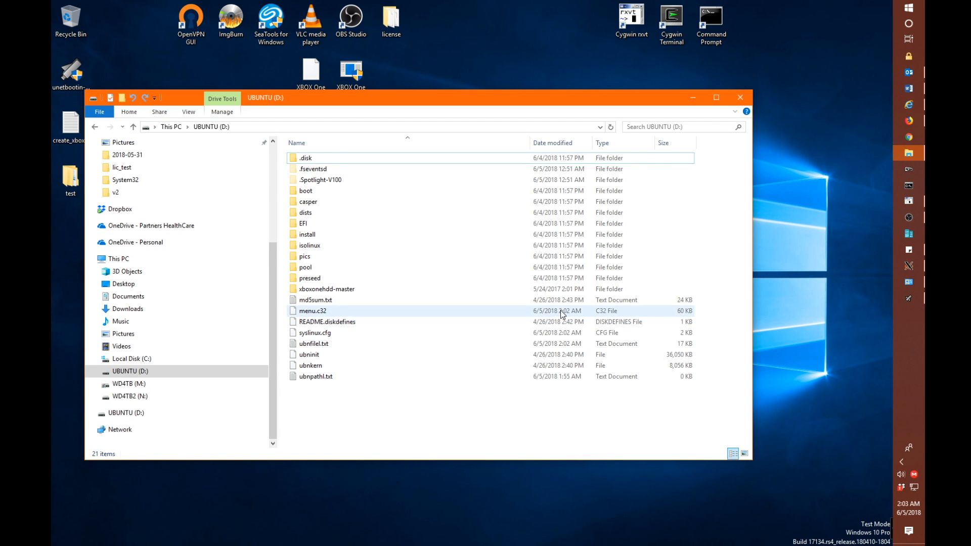
pyautogui.click(157, 375)
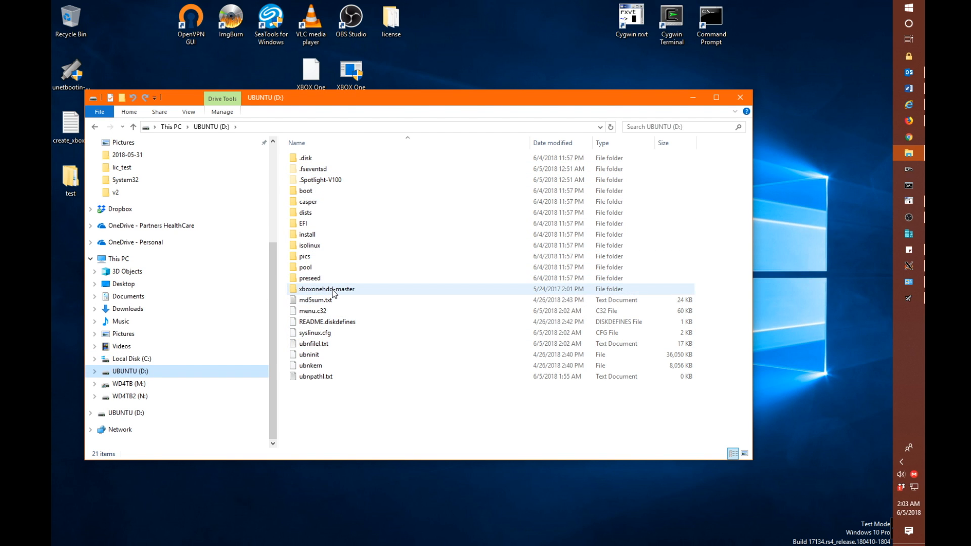
pyautogui.doubleClick(332, 291)
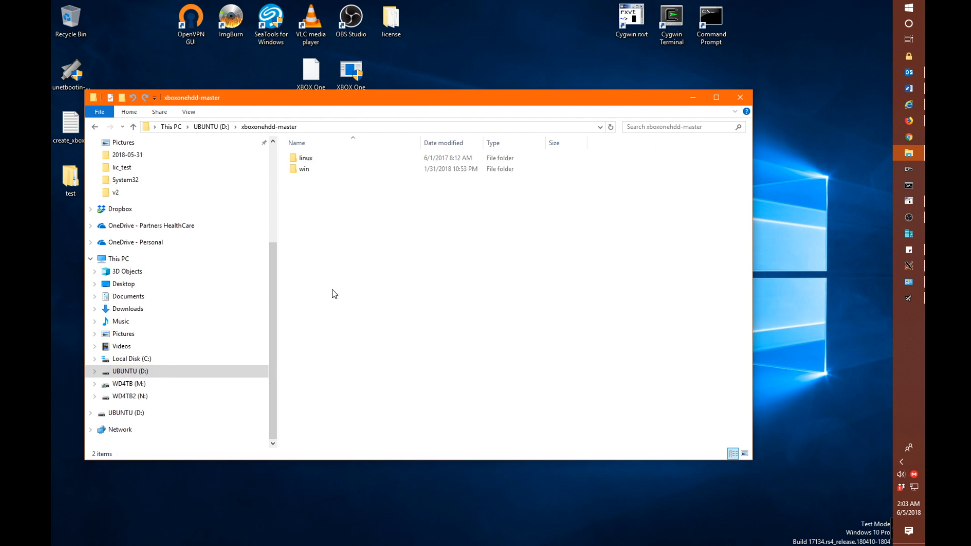
pyautogui.click(218, 129)
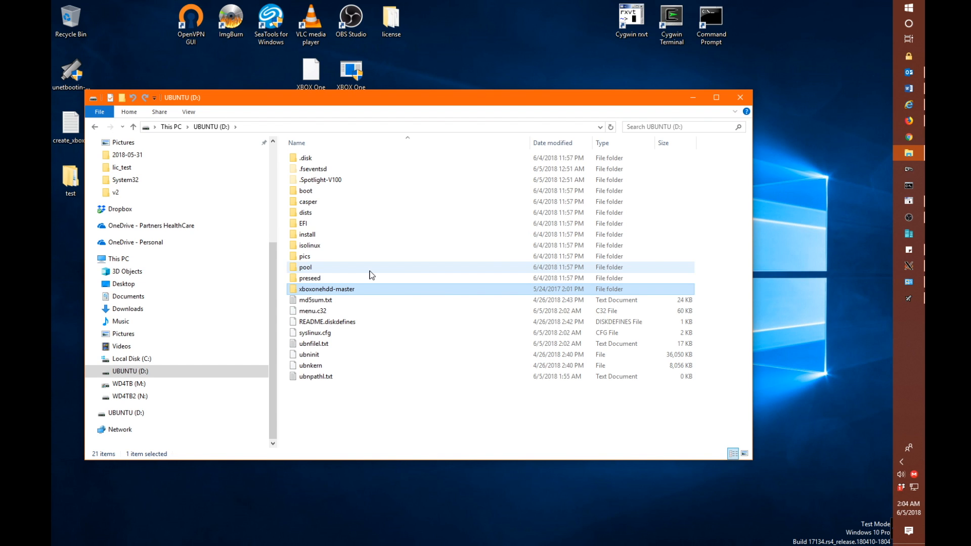
# Safely eject the Cruzer Glide USB drive that holds UBUNTU (D:)
pyautogui.click(900, 462)
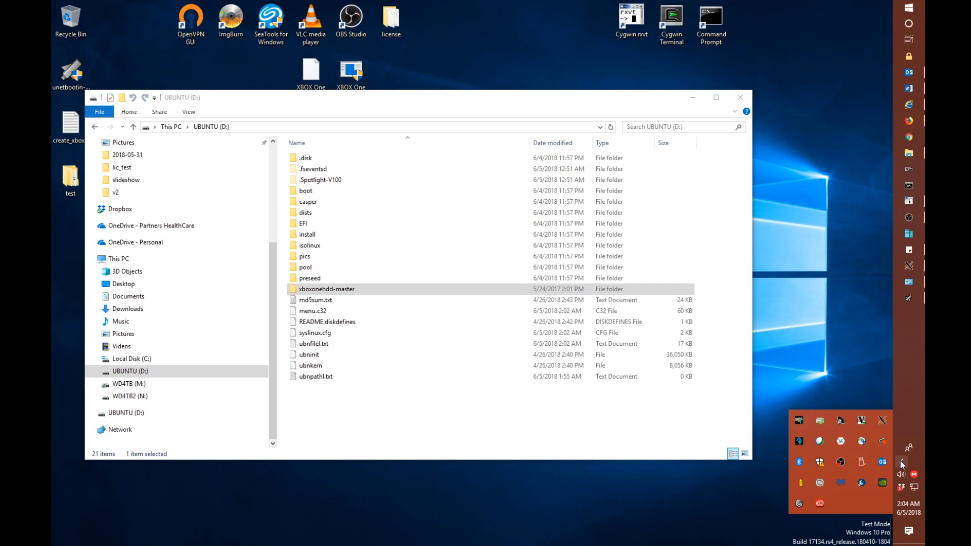
pyautogui.click(863, 463)
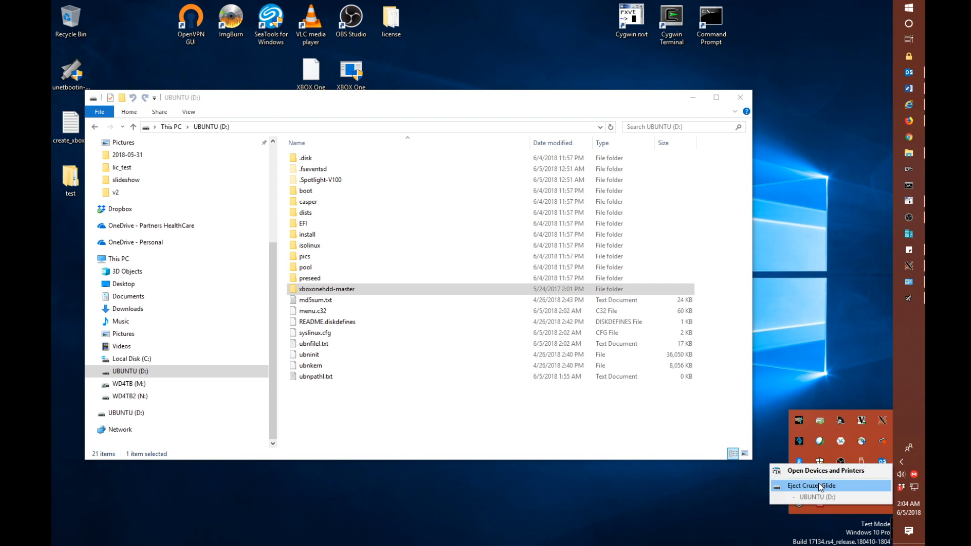
pyautogui.click(818, 484)
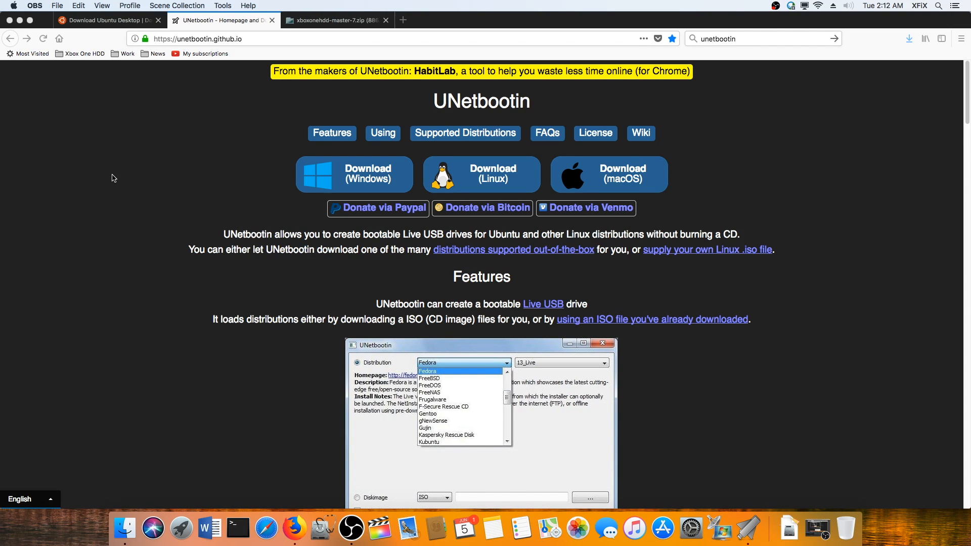
# Check the Mac's macOS version and hardware overview, and close the system information window
pyautogui.click(14, 5)
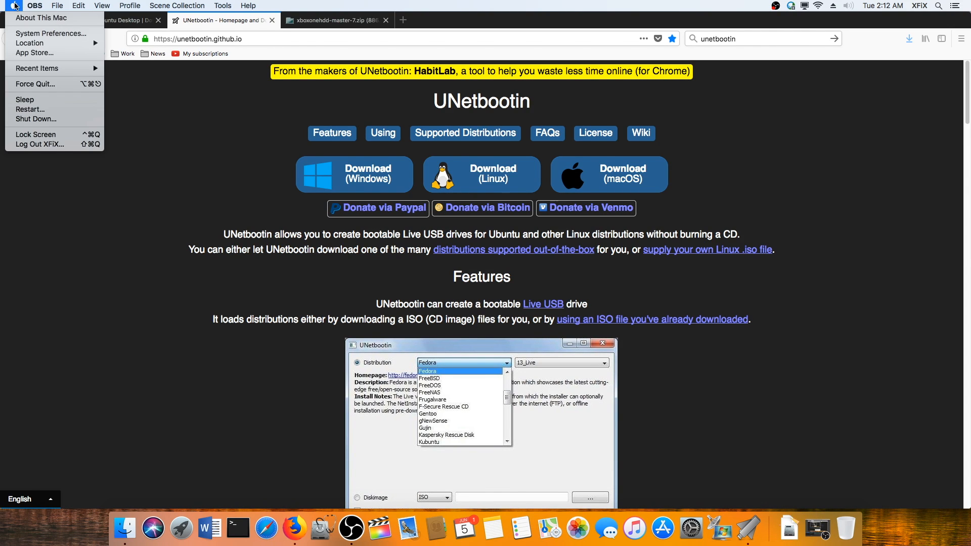
pyautogui.click(30, 18)
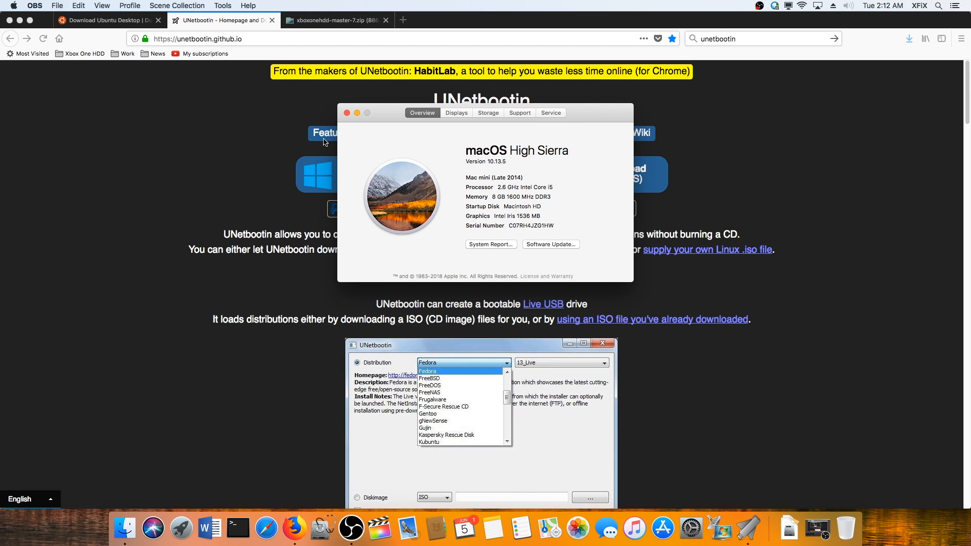
pyautogui.click(347, 113)
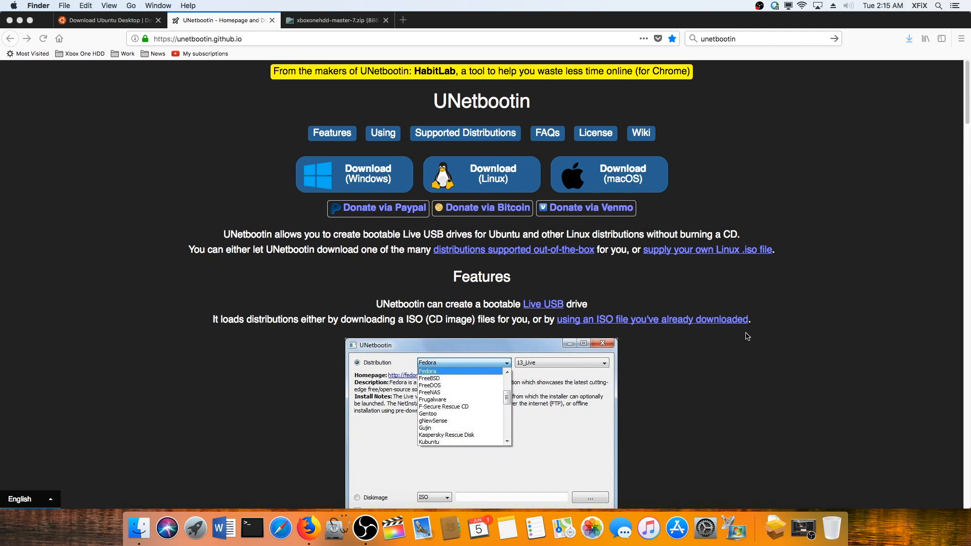
# Download the macOS version of UNetbootin from its homepage and save unetbootin-mac-661.dmg
pyautogui.click(613, 183)
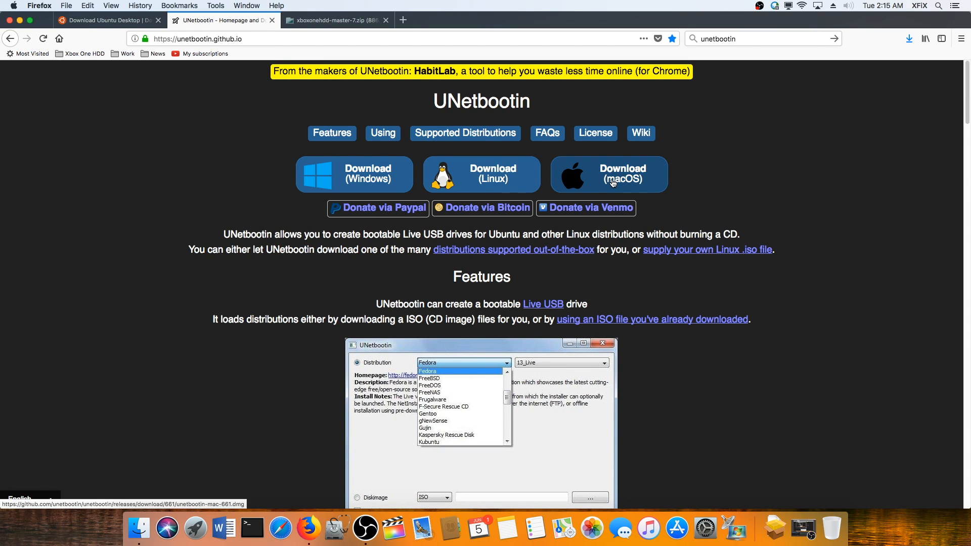
pyautogui.click(612, 183)
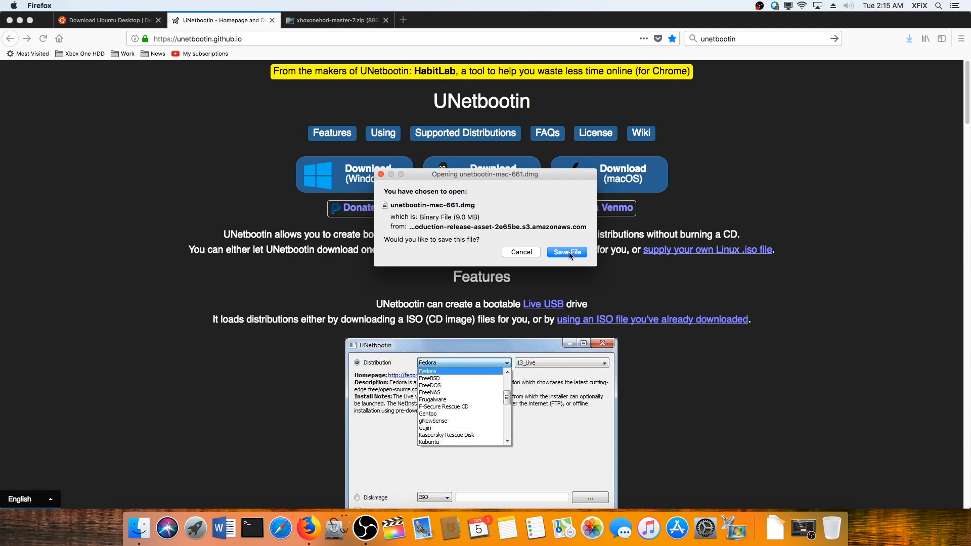
pyautogui.click(569, 254)
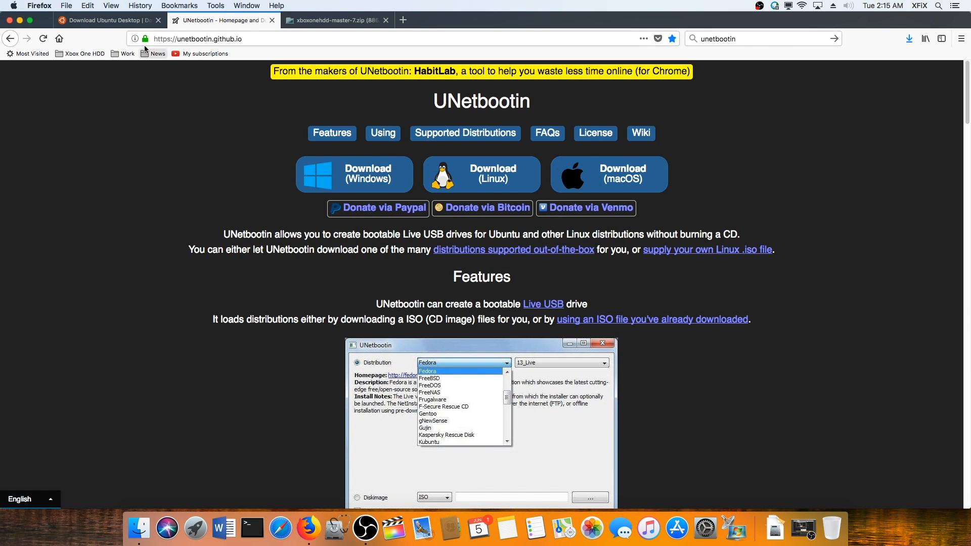
# Download Ubuntu 18.04 LTS from the Ubuntu Desktop download page and save ubuntu-18.04-desktop-amd64.iso
pyautogui.click(103, 27)
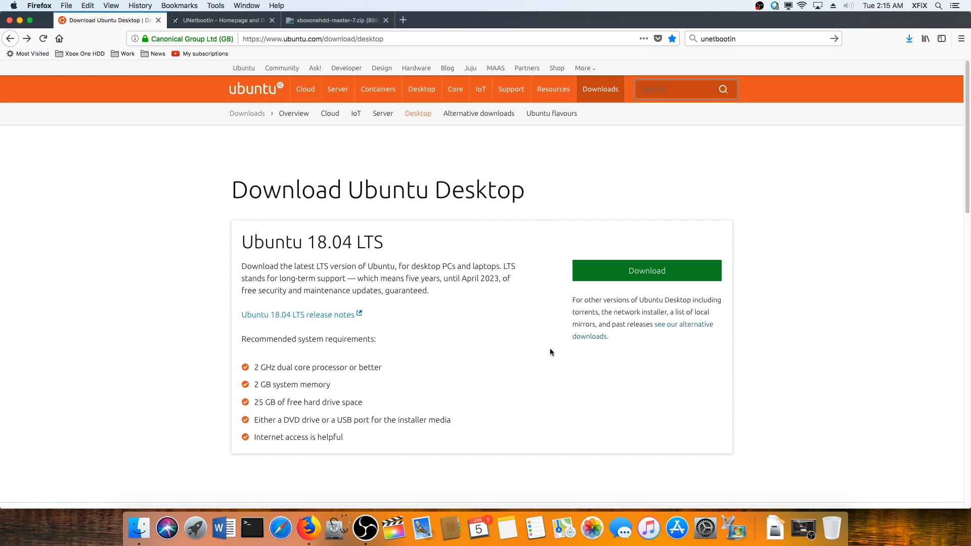
pyautogui.click(638, 274)
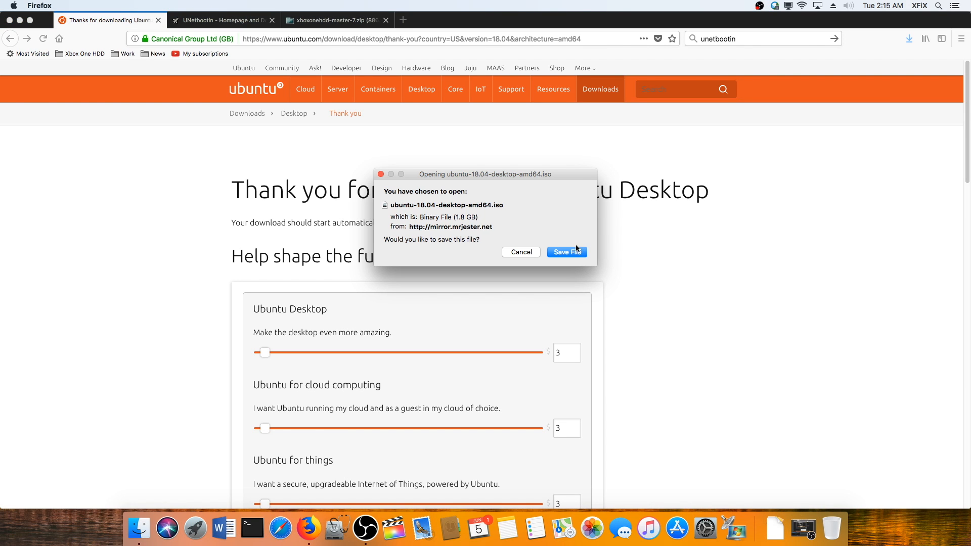
pyautogui.click(565, 253)
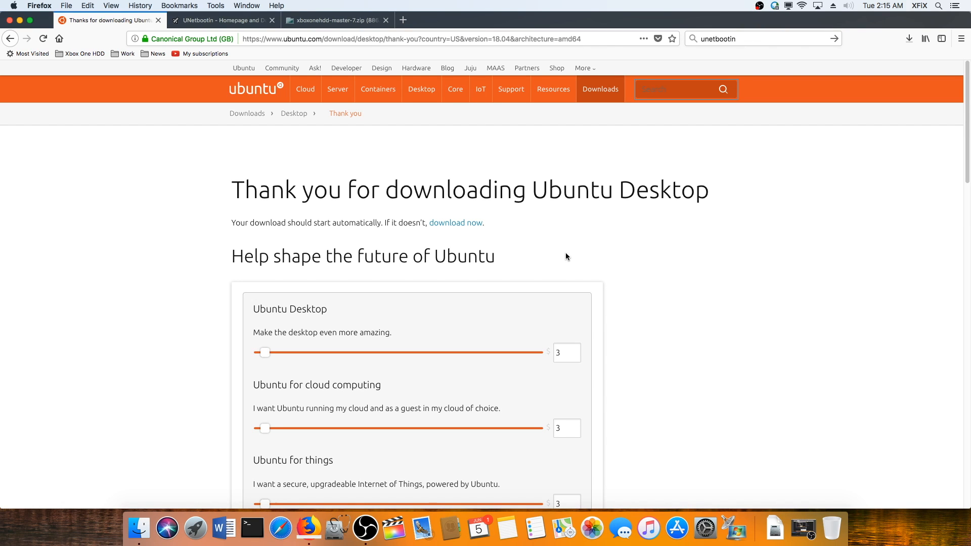
# Download and save xboxonehdd-master-7.zip from its FileTrip page, and minimize the browser
pyautogui.click(314, 21)
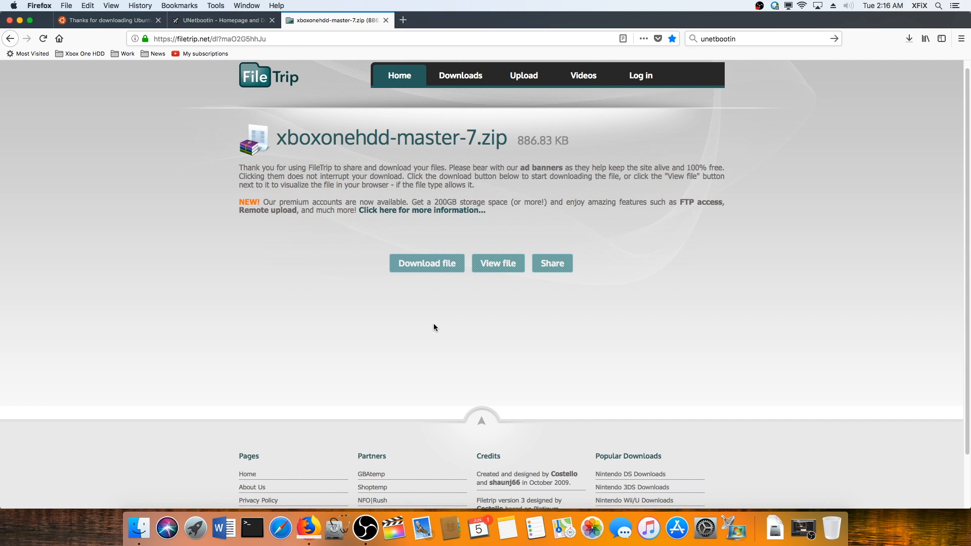
pyautogui.click(423, 268)
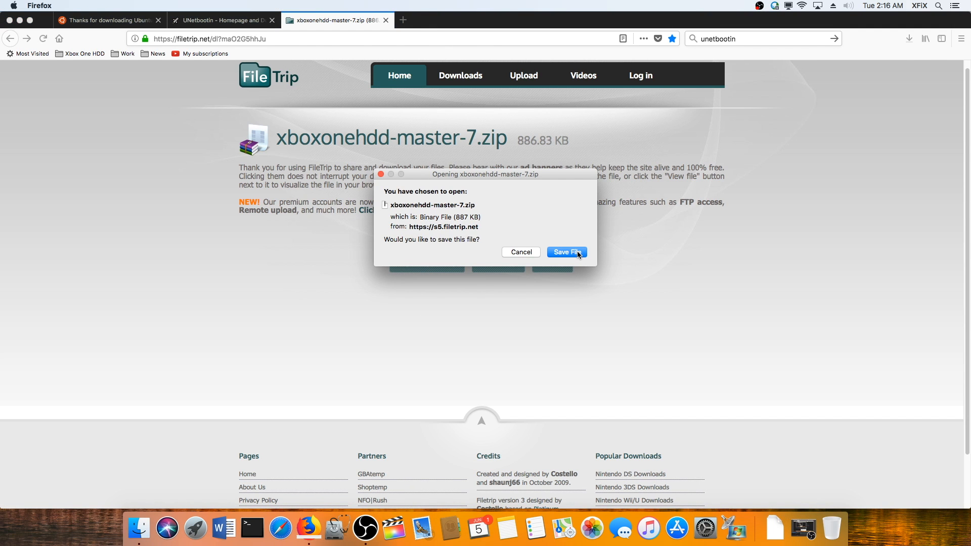
pyautogui.click(580, 253)
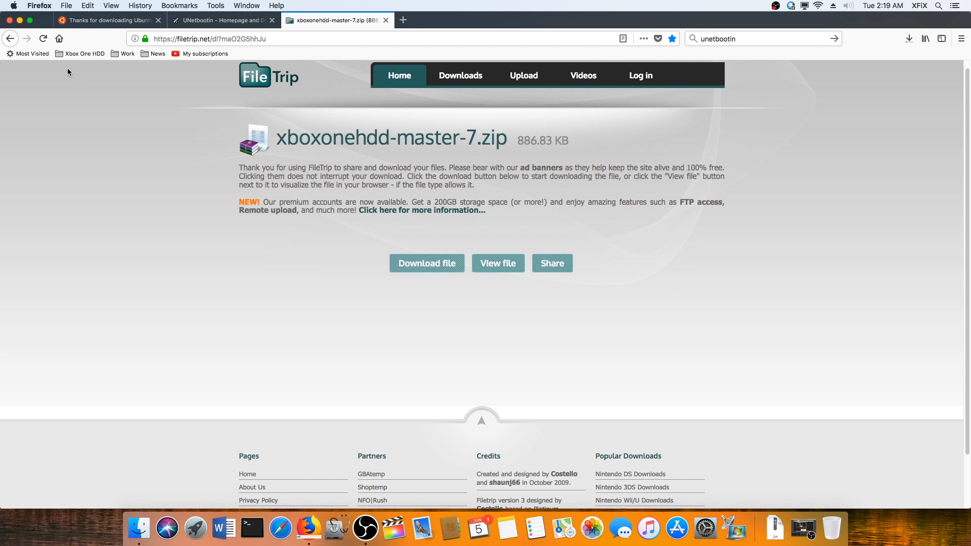
pyautogui.click(20, 20)
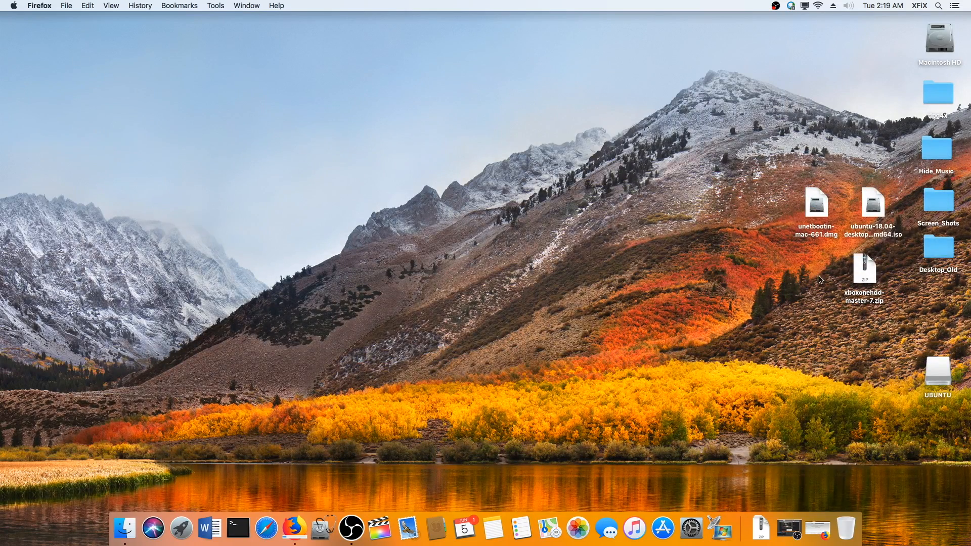
# Open unetbootin-mac-661.dmg from the desktop and launch unetbootin, authorizing it with the account password
pyautogui.moveTo(878, 285); pyautogui.dragTo(884, 281)
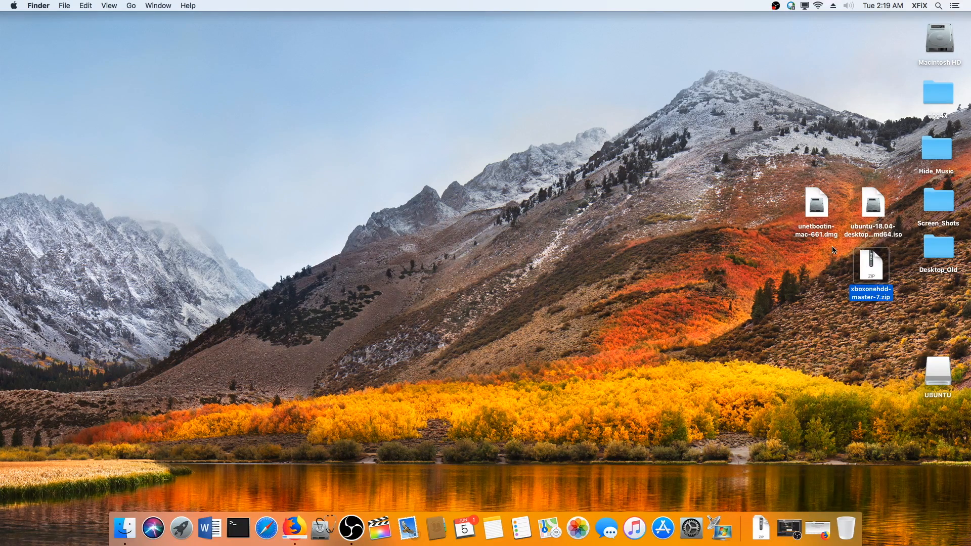
pyautogui.click(816, 209)
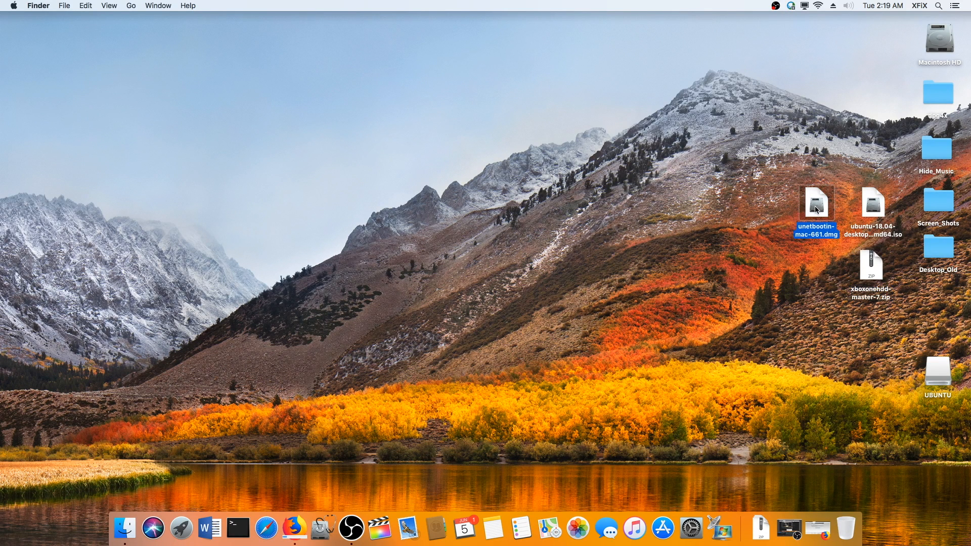
pyautogui.doubleClick(816, 209)
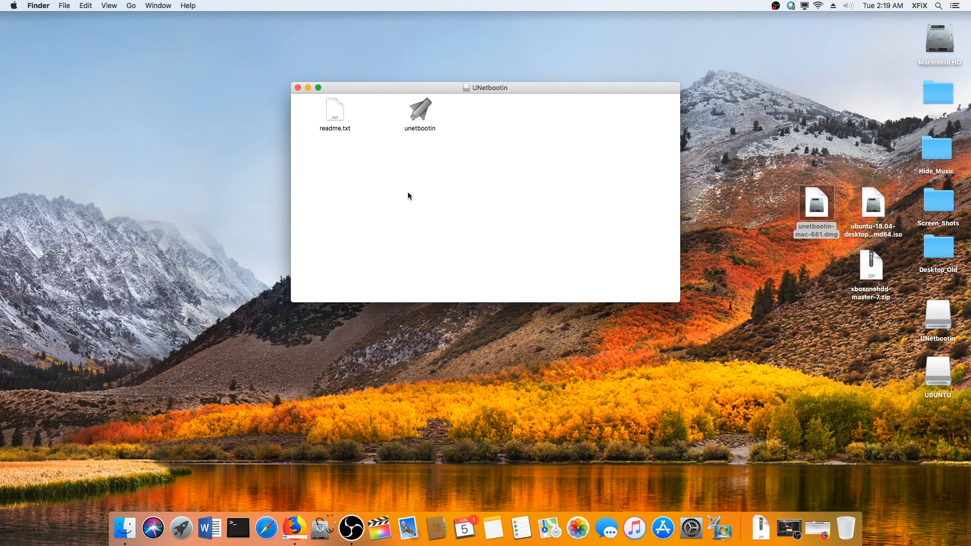
pyautogui.doubleClick(419, 111)
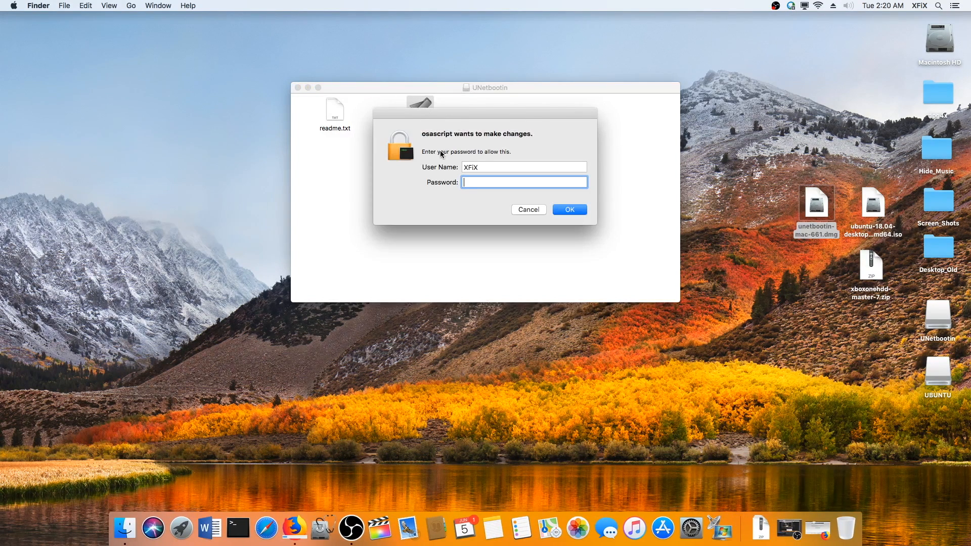
pyautogui.write('••••••••••')
pyautogui.press('Return')
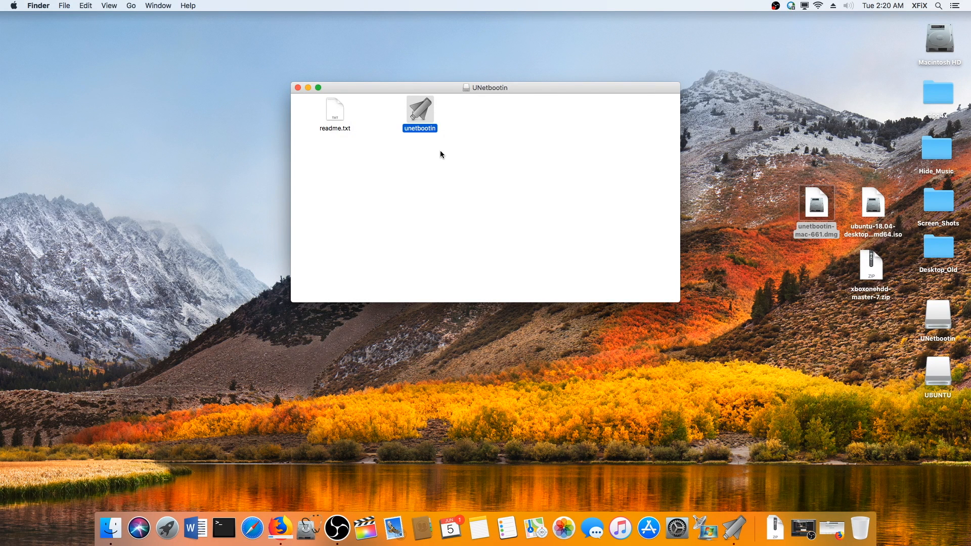
pyautogui.click(307, 88)
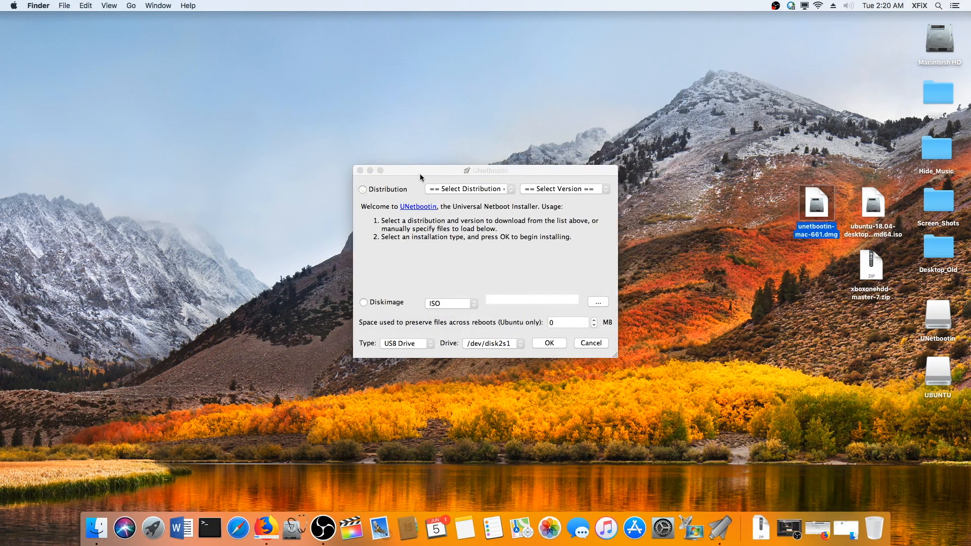
pyautogui.moveTo(419, 174); pyautogui.dragTo(448, 138)
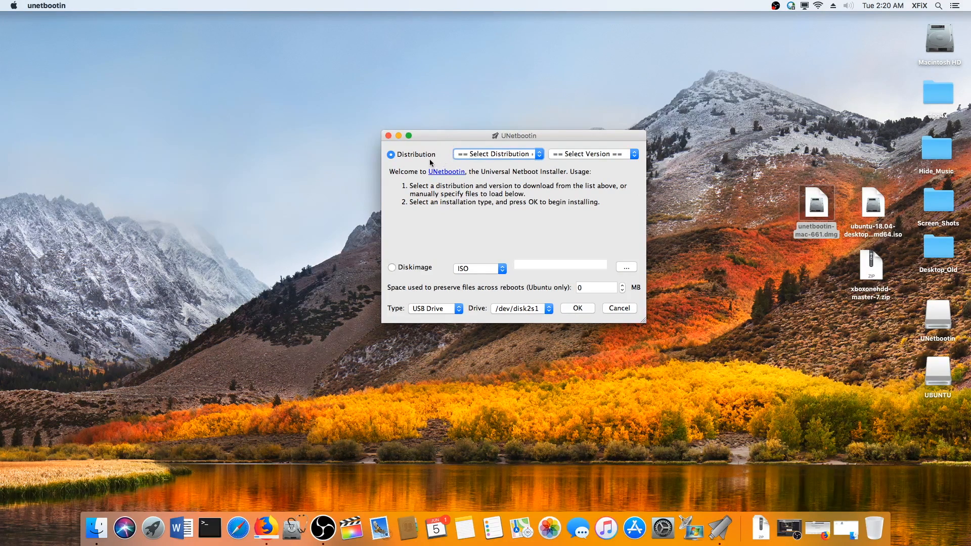
# Choose Ubuntu as the distribution, and set the install source to the disk image ubuntu-18.04-desktop-amd64.iso from the Desktop
pyautogui.click(542, 157)
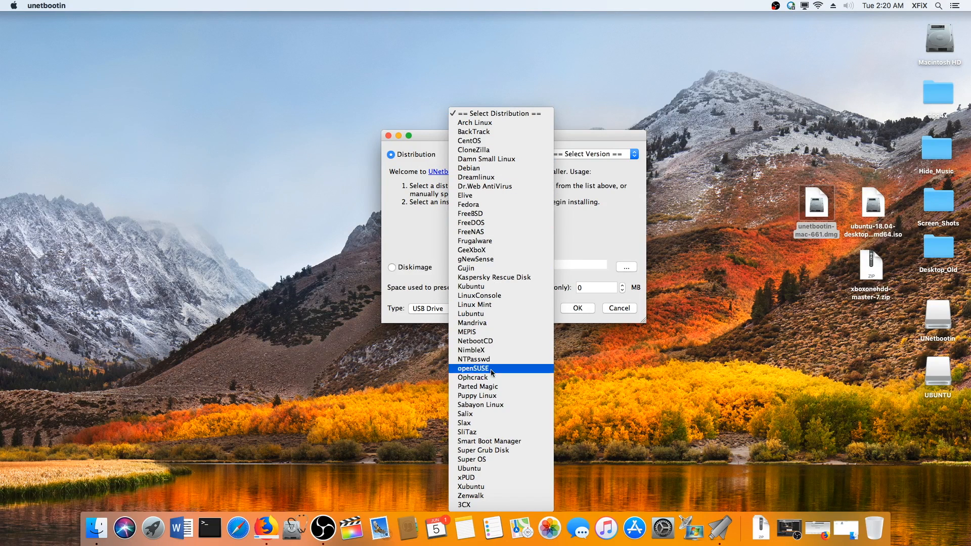
pyautogui.click(480, 469)
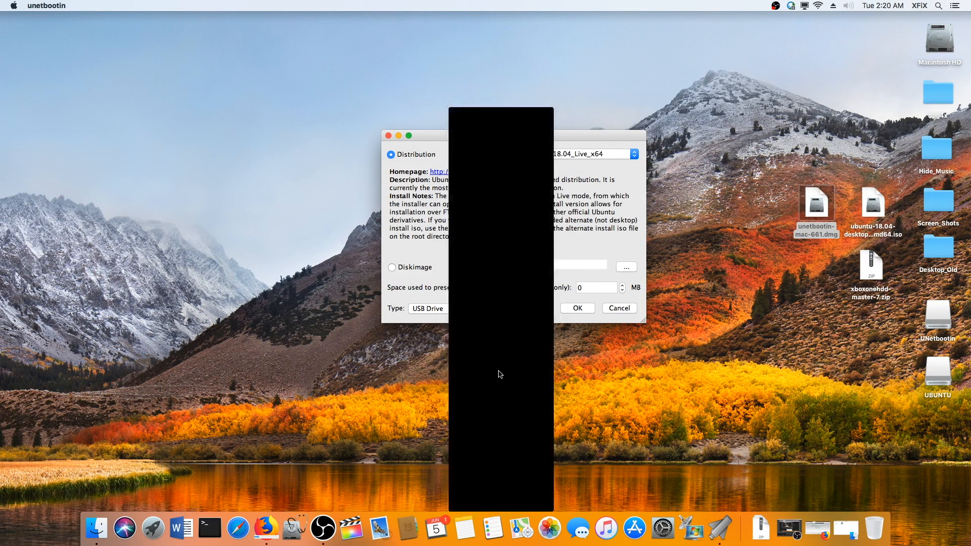
pyautogui.click(392, 268)
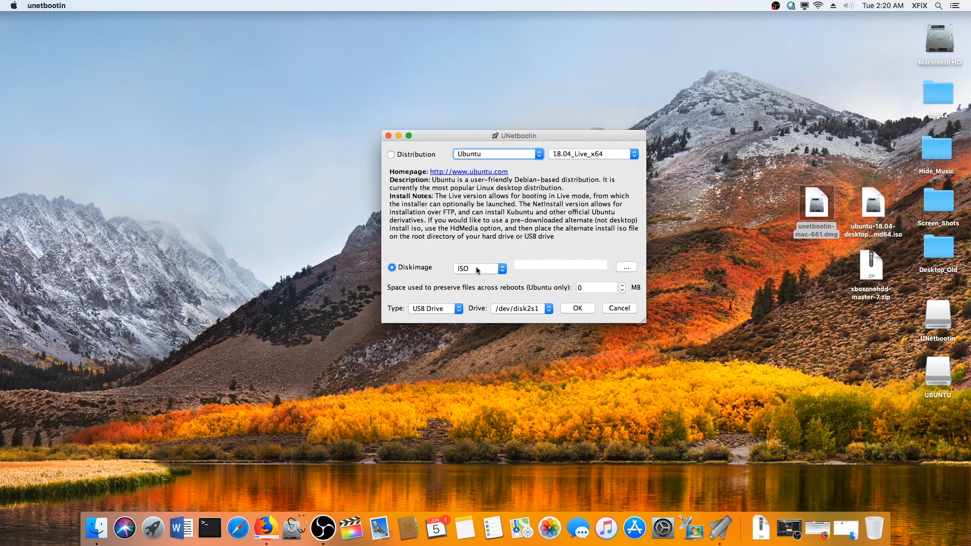
pyautogui.click(625, 267)
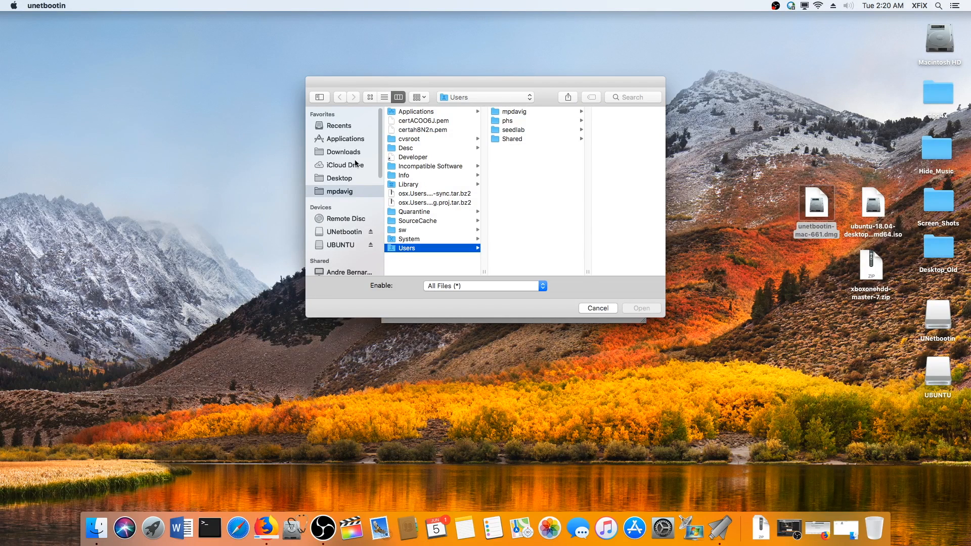
pyautogui.click(343, 180)
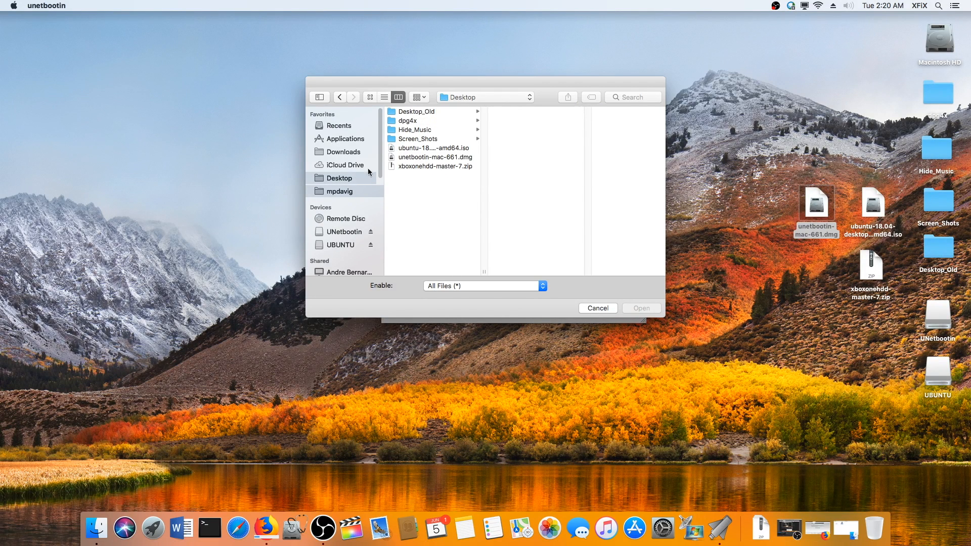
pyautogui.click(415, 149)
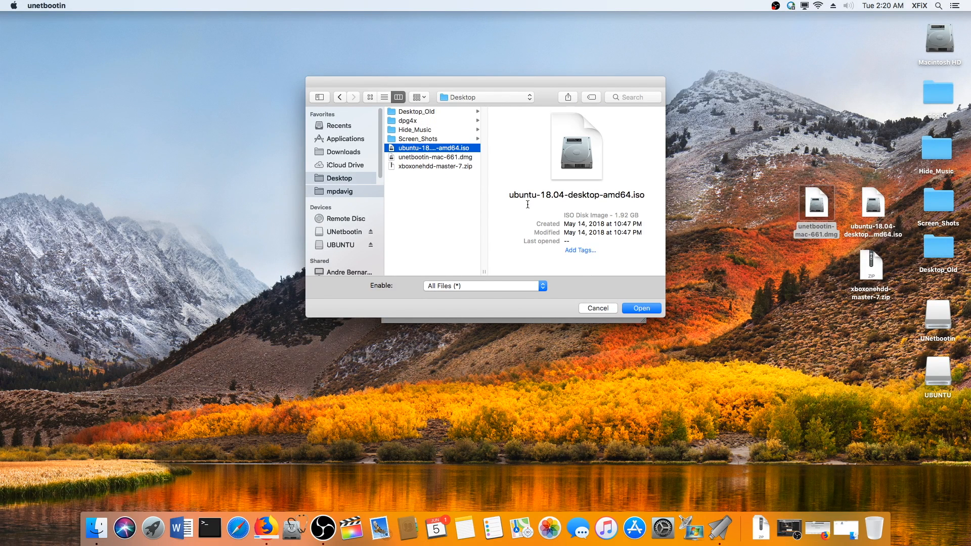
pyautogui.click(641, 308)
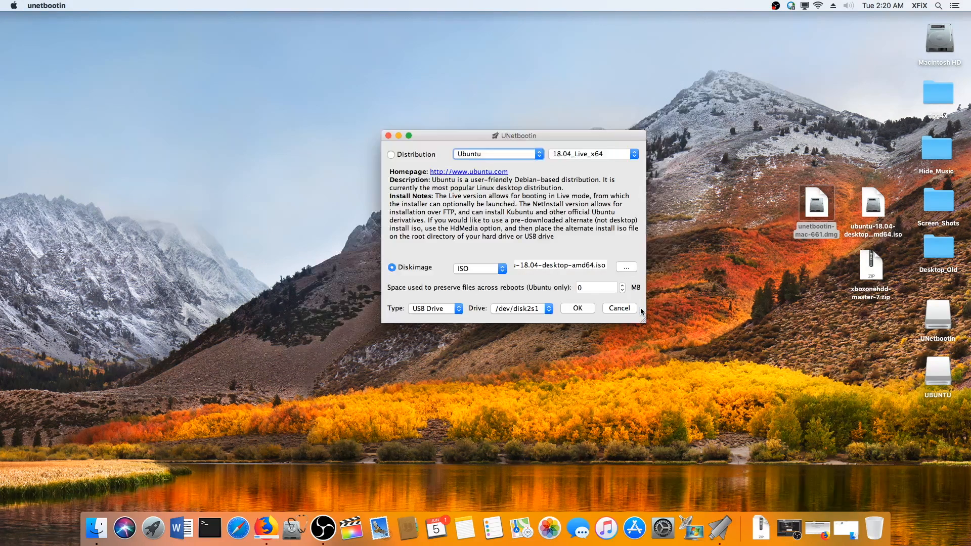
# Review UNetbootin's target drive choices and look up the UBUNTU volume's format and device identifier in Disk Utility
pyautogui.click(551, 310)
pyautogui.click(548, 310)
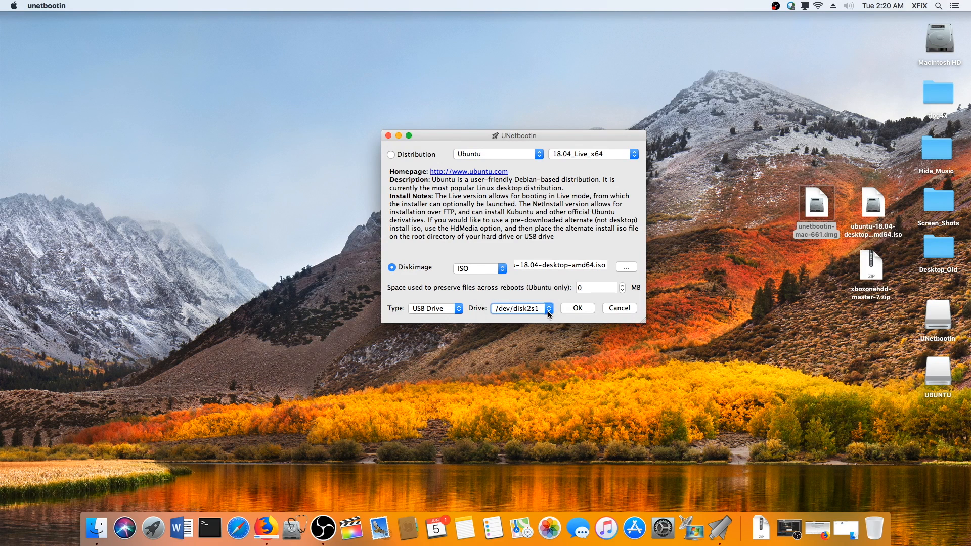
pyautogui.click(548, 309)
pyautogui.click(548, 310)
pyautogui.click(296, 532)
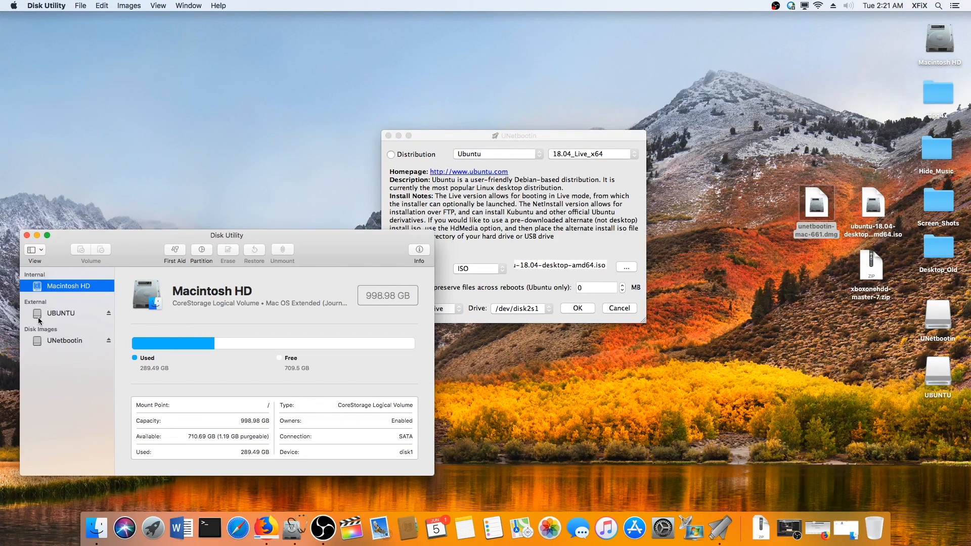
pyautogui.click(53, 314)
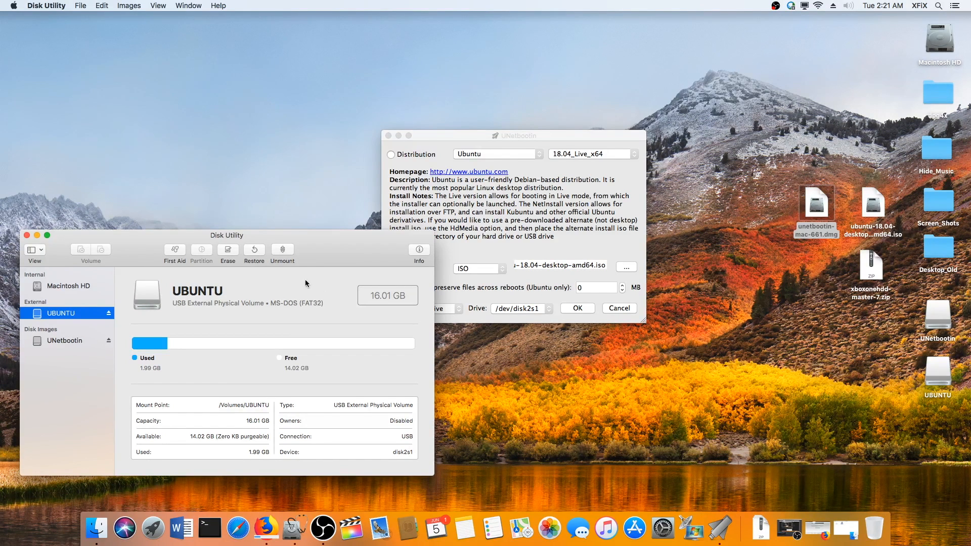
pyautogui.click(226, 251)
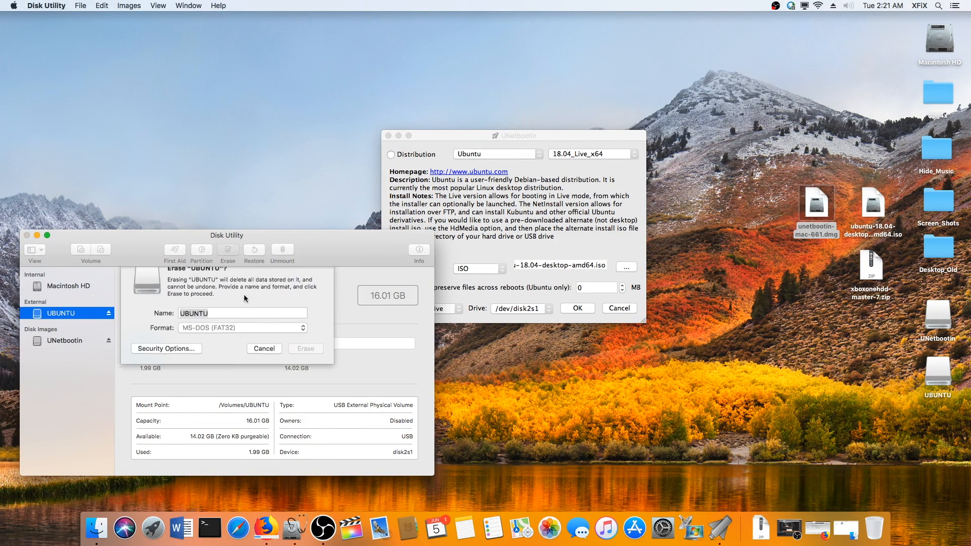
pyautogui.click(303, 344)
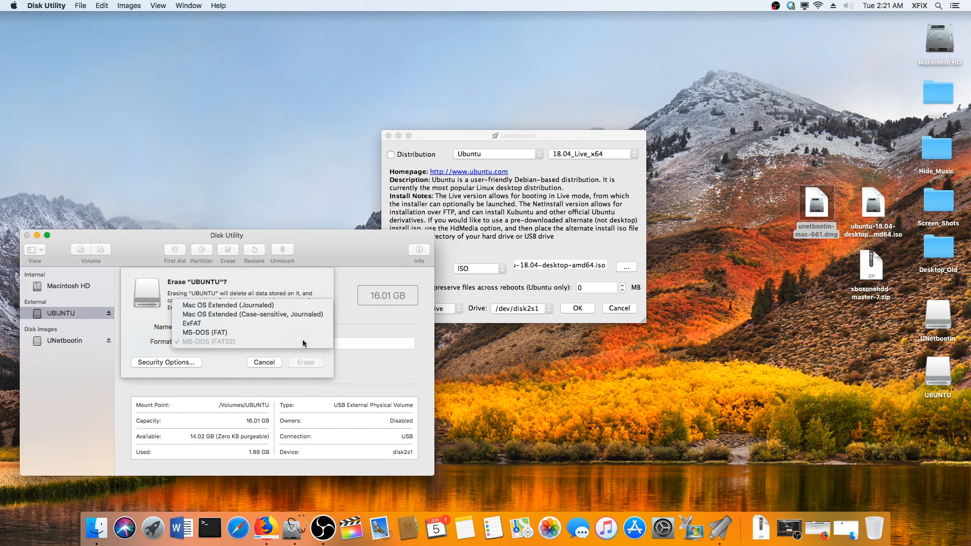
pyautogui.click(238, 333)
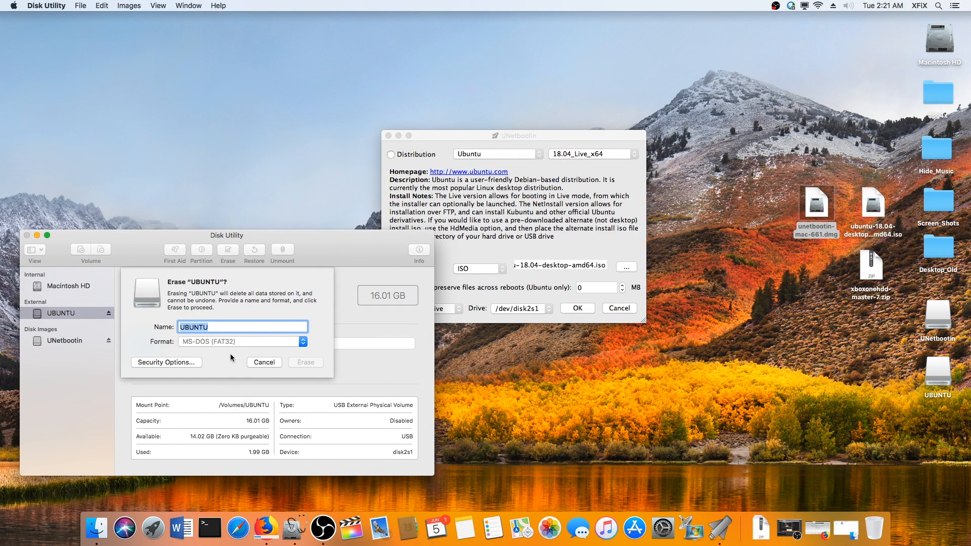
pyautogui.click(264, 362)
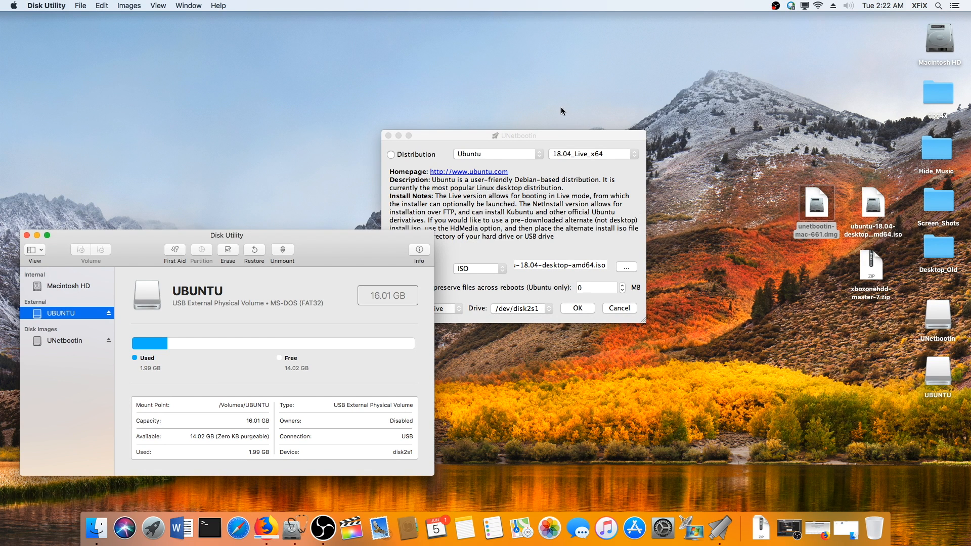
# Move the UNetbootin window clear of Disk Utility and close Disk Utility
pyautogui.moveTo(547, 135); pyautogui.dragTo(610, 113)
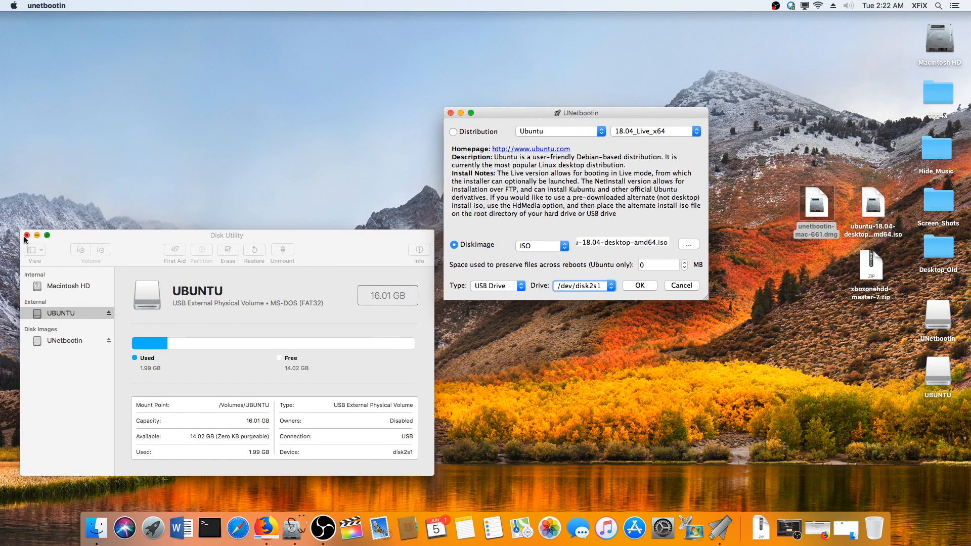
pyautogui.click(107, 236)
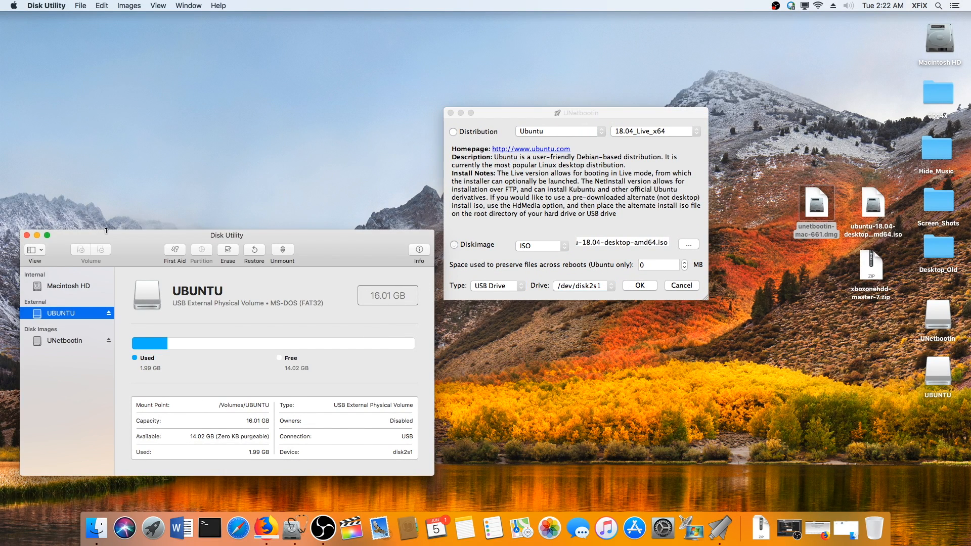
pyautogui.click(27, 235)
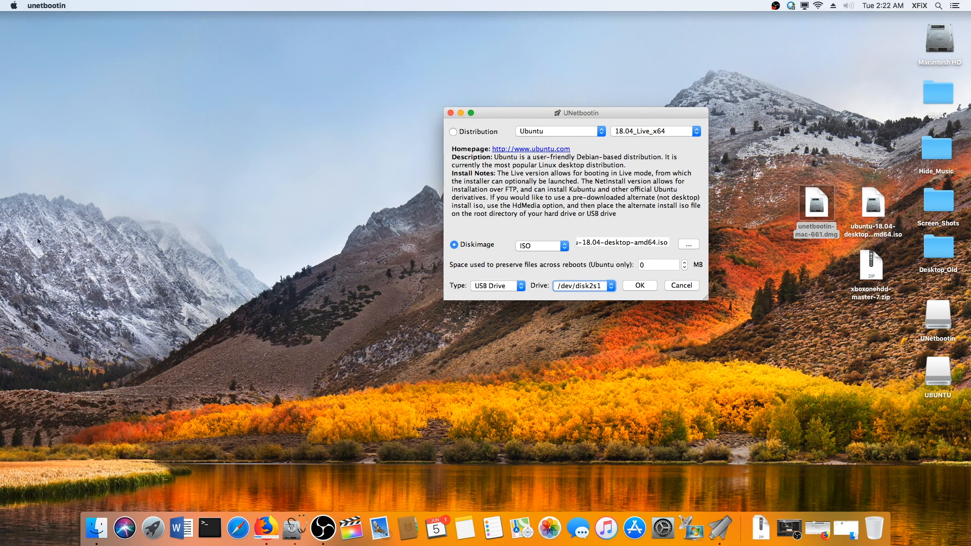
# Install the Ubuntu image onto the USB drive /dev/disk2s1, overwriting all existing files, and exit UNetbootin when it completes
pyautogui.click(633, 287)
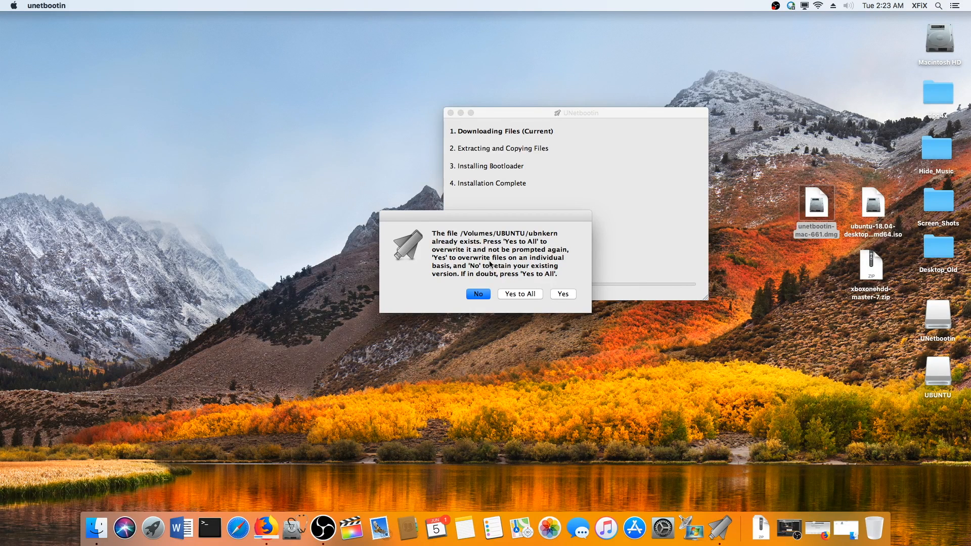
pyautogui.click(516, 294)
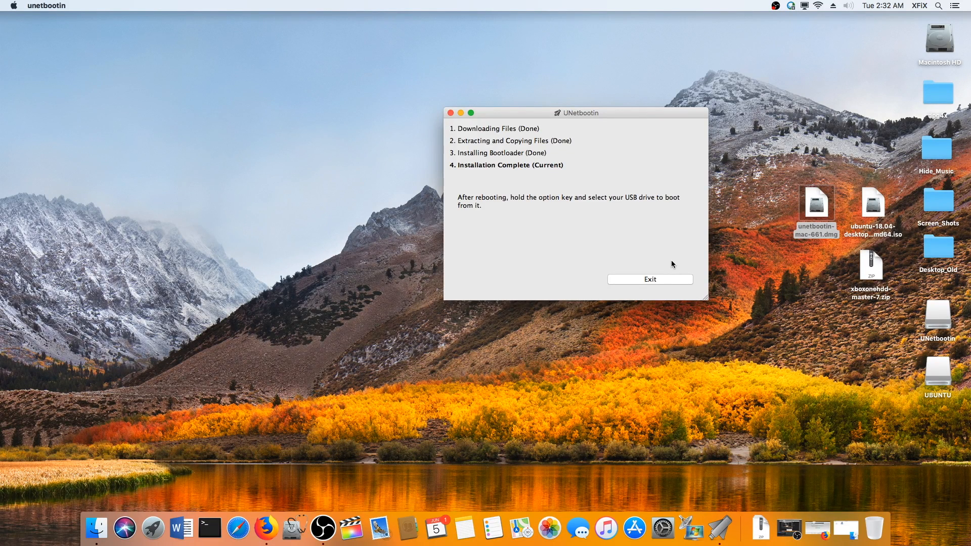
pyautogui.click(646, 278)
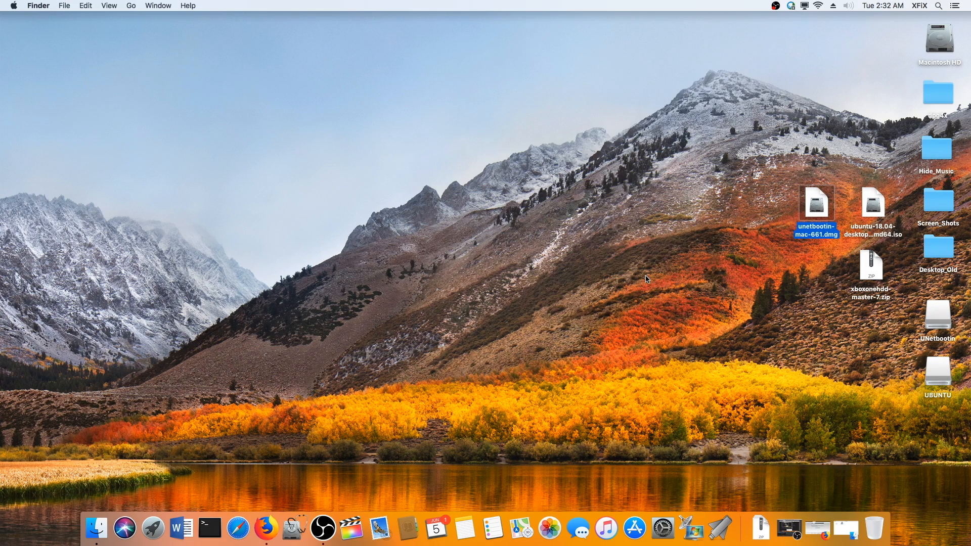
# Extract xboxonehdd-master-7.zip on the desktop and separate the overlapping archive and extracted folder icons
pyautogui.click(865, 275)
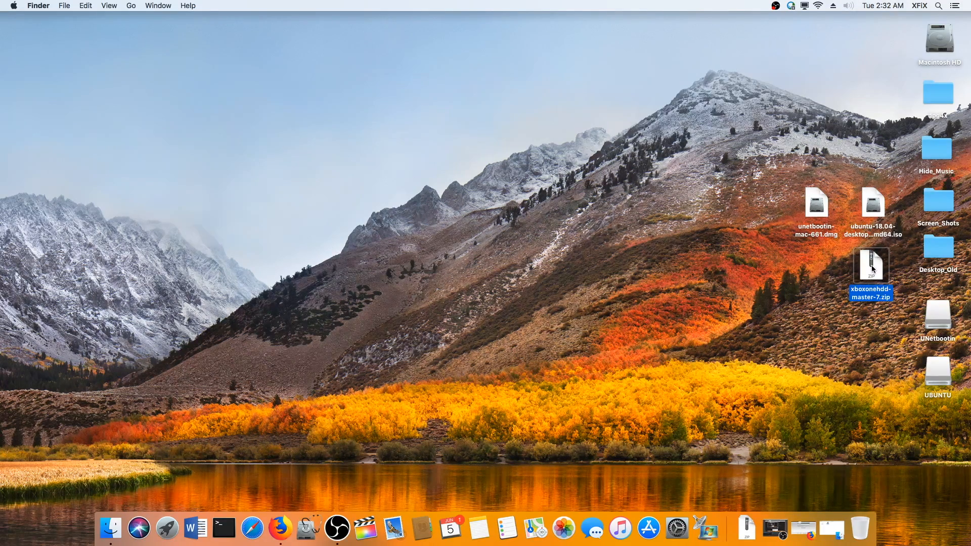
pyautogui.doubleClick(872, 268)
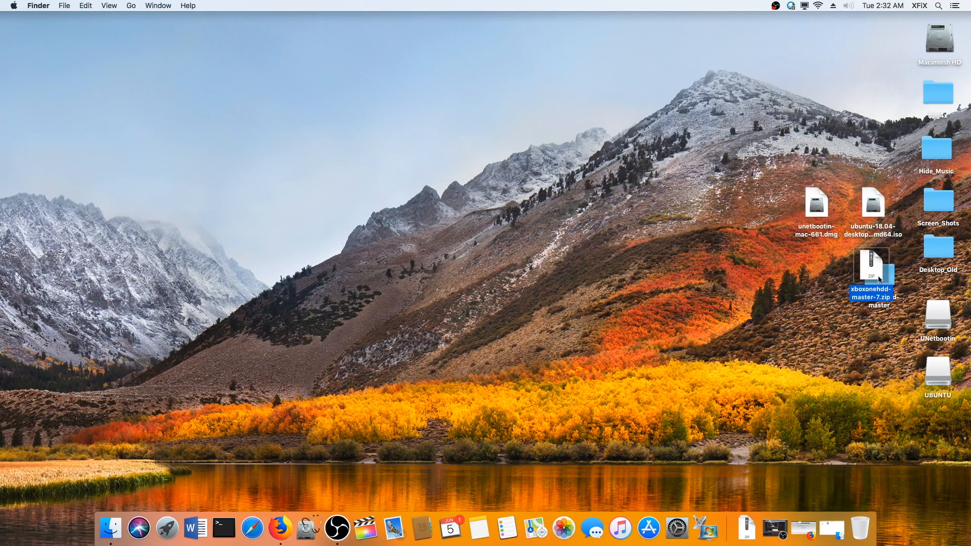
pyautogui.moveTo(879, 275); pyautogui.dragTo(872, 306)
# Copy the xboxonehdd-master folder from the desktop to the root of the UBUNTU drive, replacing the existing folder, and eject the drive
pyautogui.click(934, 371)
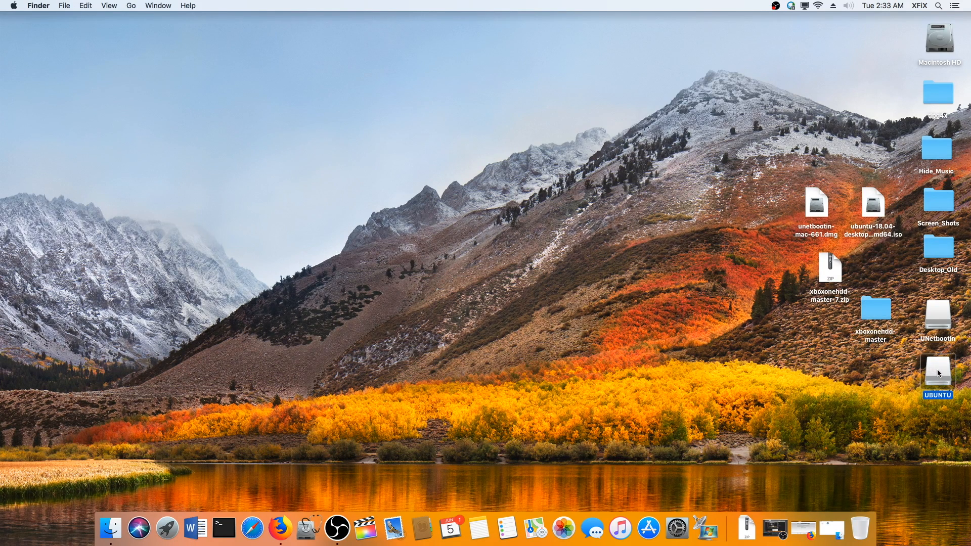
pyautogui.doubleClick(937, 369)
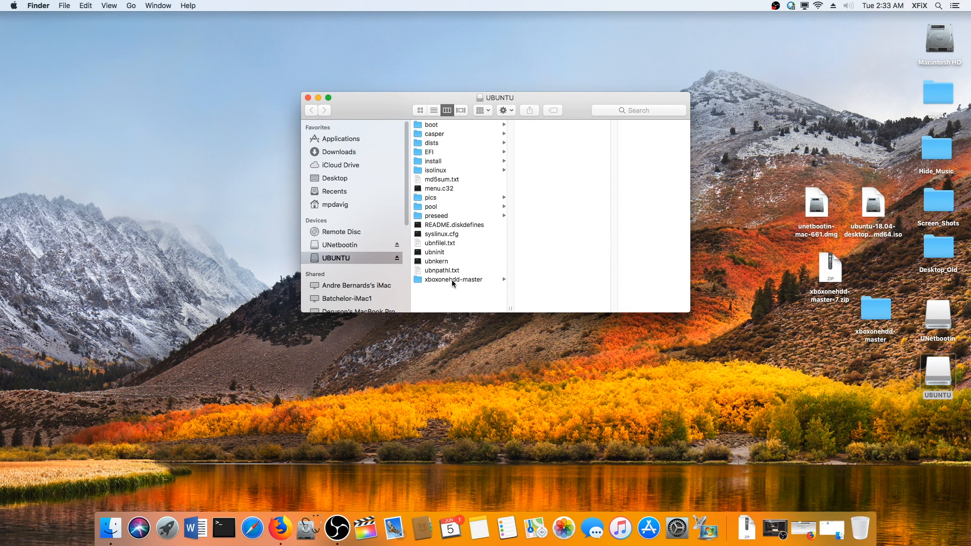
pyautogui.moveTo(885, 317); pyautogui.dragTo(462, 292)
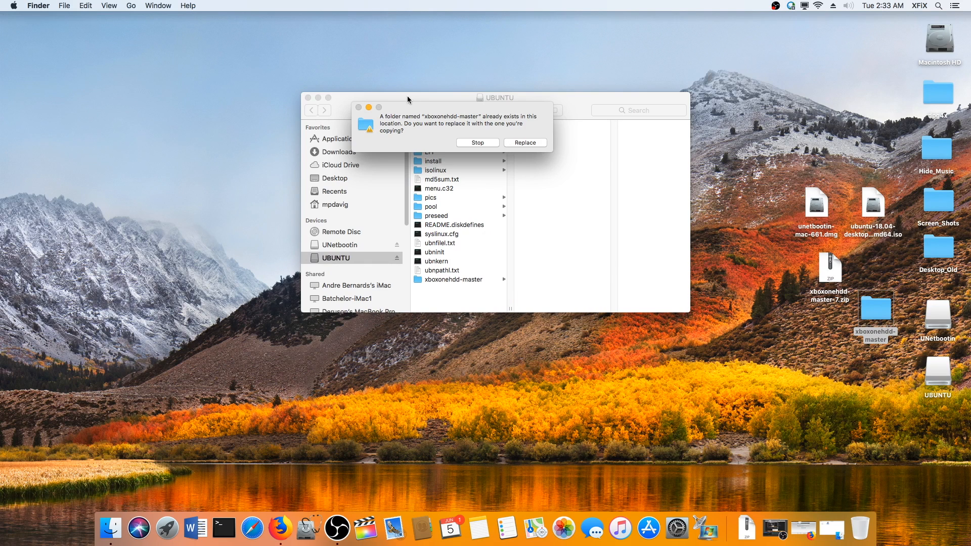
pyautogui.moveTo(444, 109); pyautogui.dragTo(529, 185)
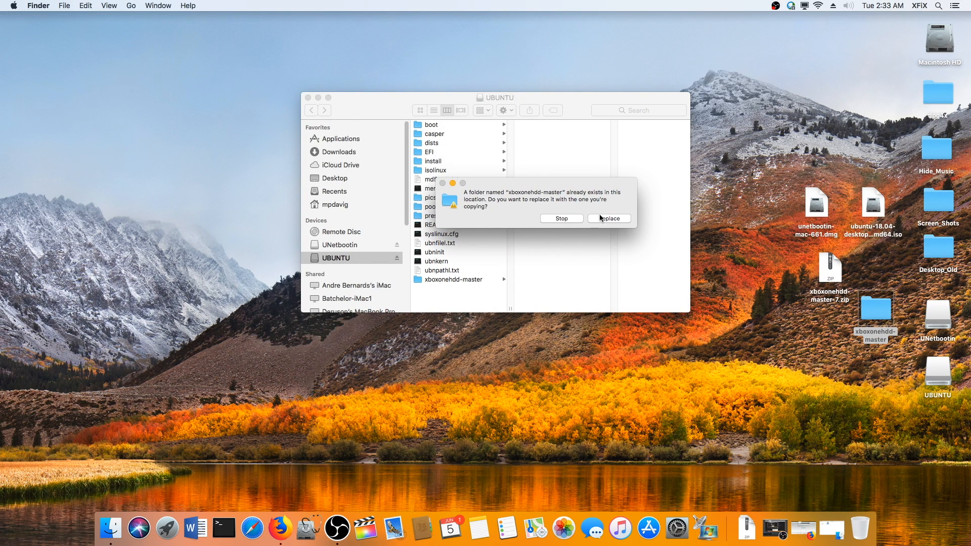
pyautogui.click(609, 218)
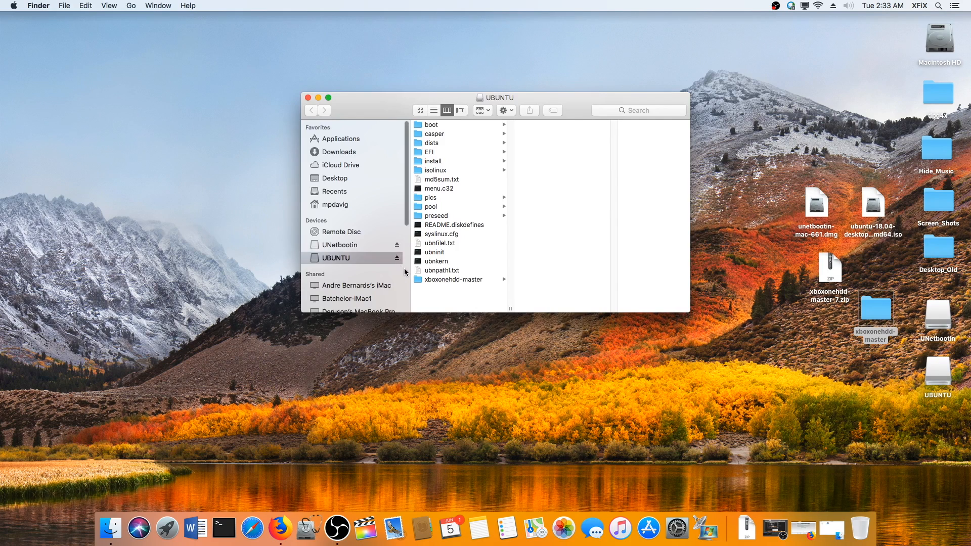
pyautogui.press('super+e')
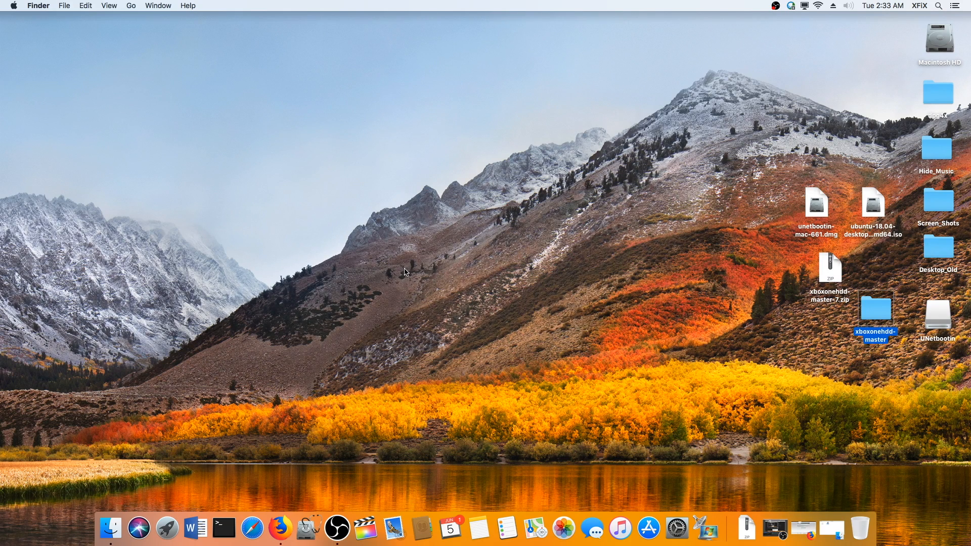